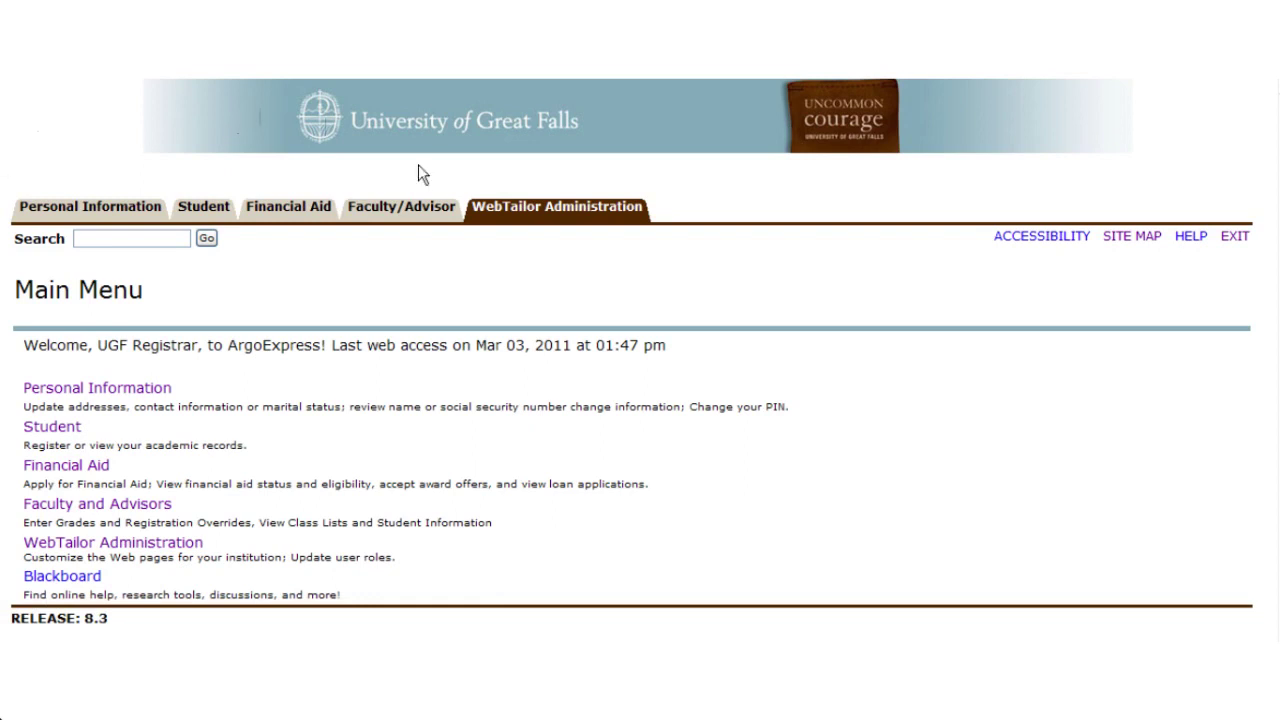
# Set the Faculty and Advisors working term to Summer Semester 2011
pyautogui.click(430, 210)
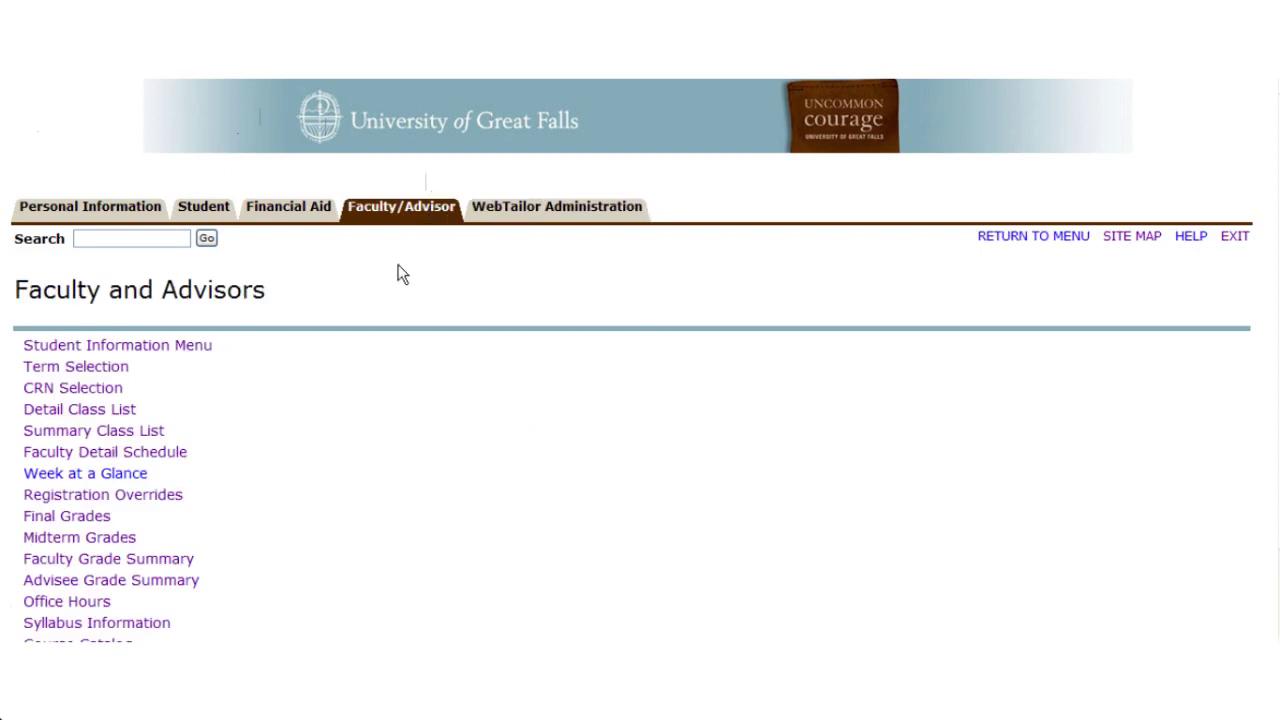
pyautogui.click(90, 368)
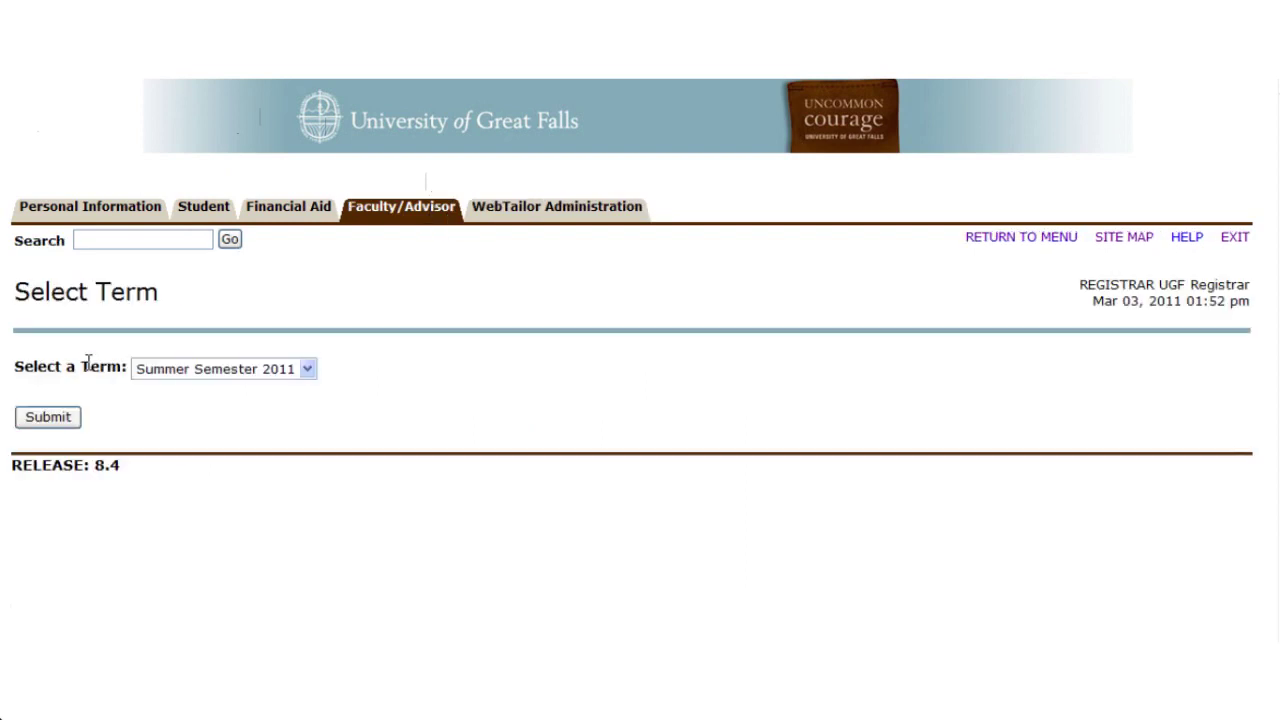
pyautogui.click(185, 375)
pyautogui.click(187, 385)
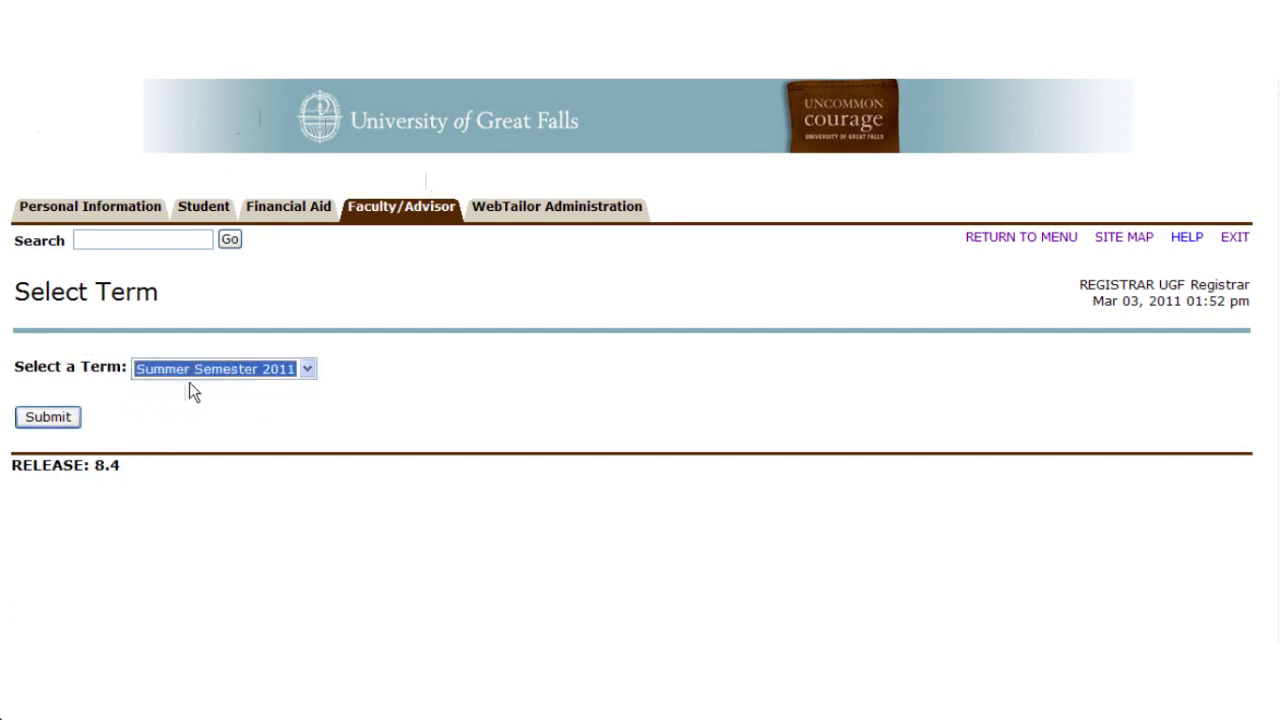
pyautogui.click(72, 420)
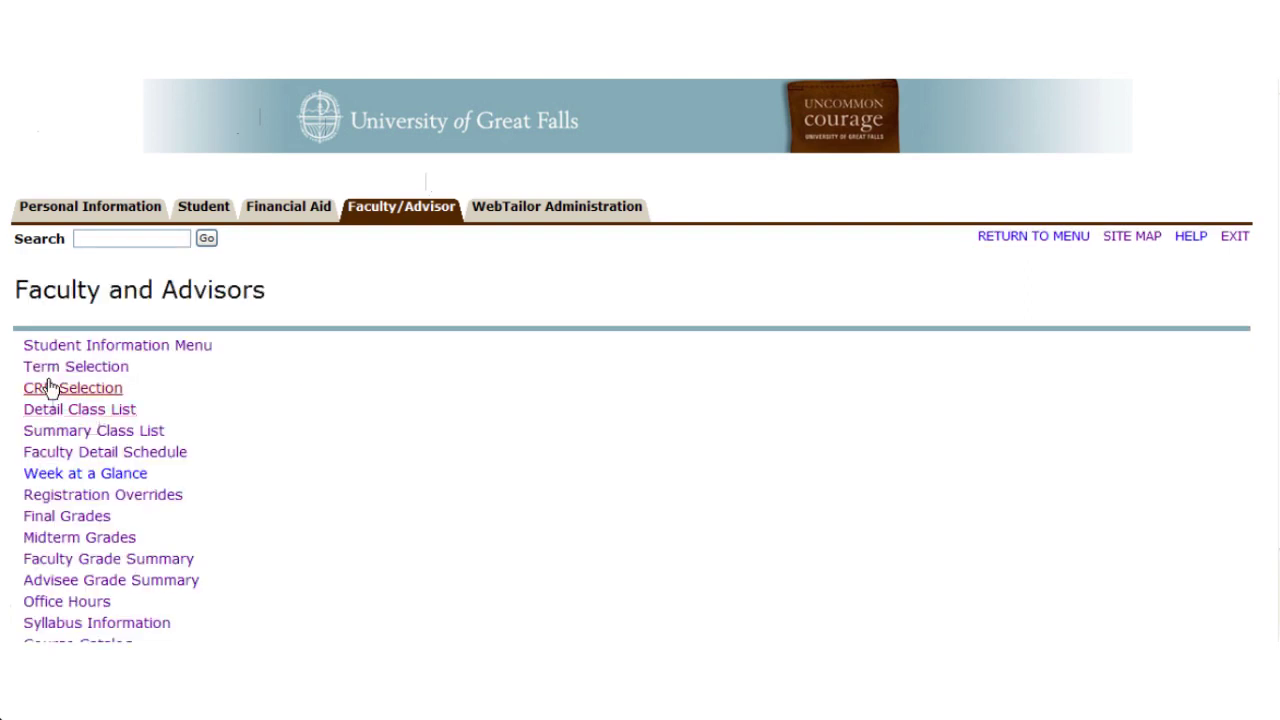
# Select the GEN 192 A Mickey Mouse course, CRN 50112, as the active class and submit it
pyautogui.click(55, 391)
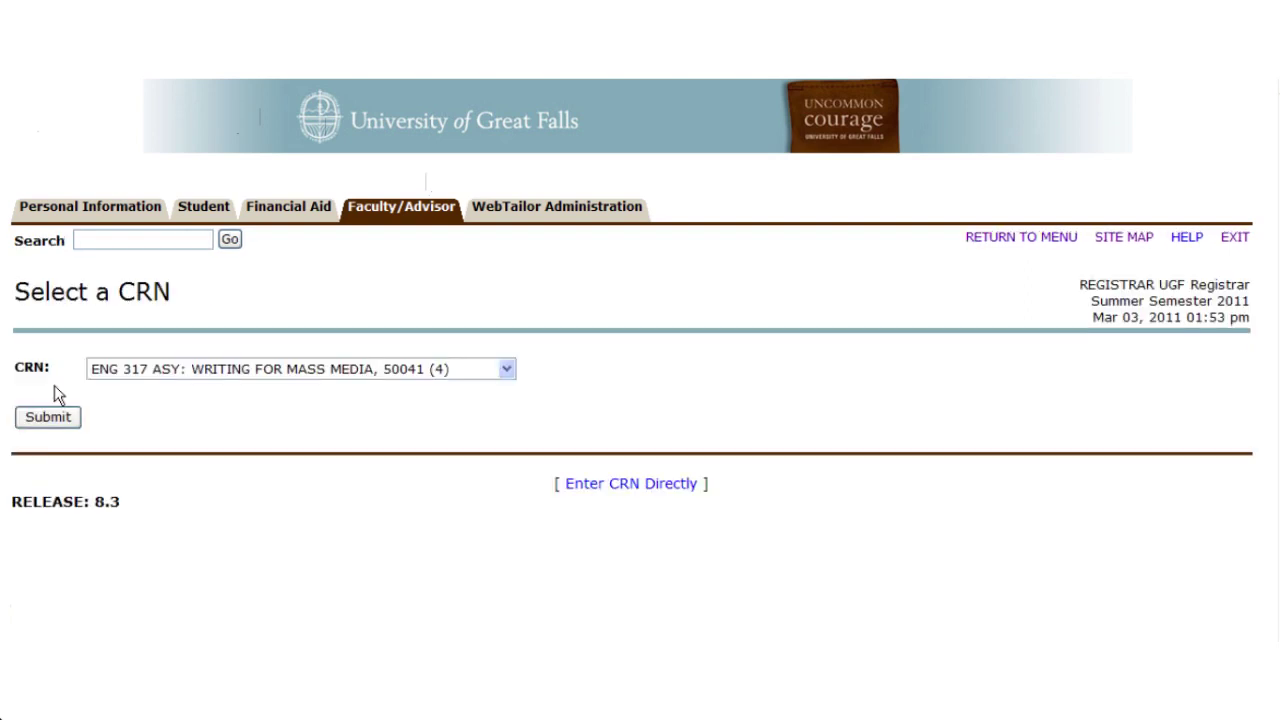
pyautogui.click(135, 370)
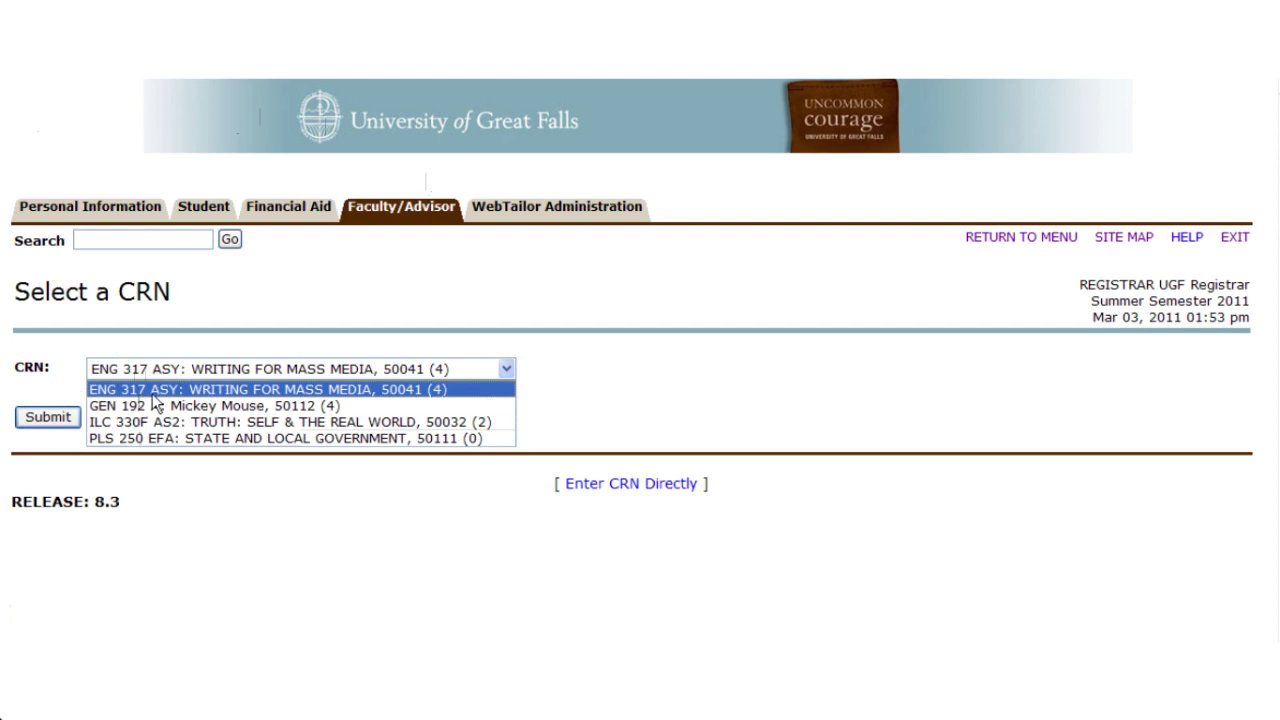
pyautogui.click(155, 405)
pyautogui.click(64, 422)
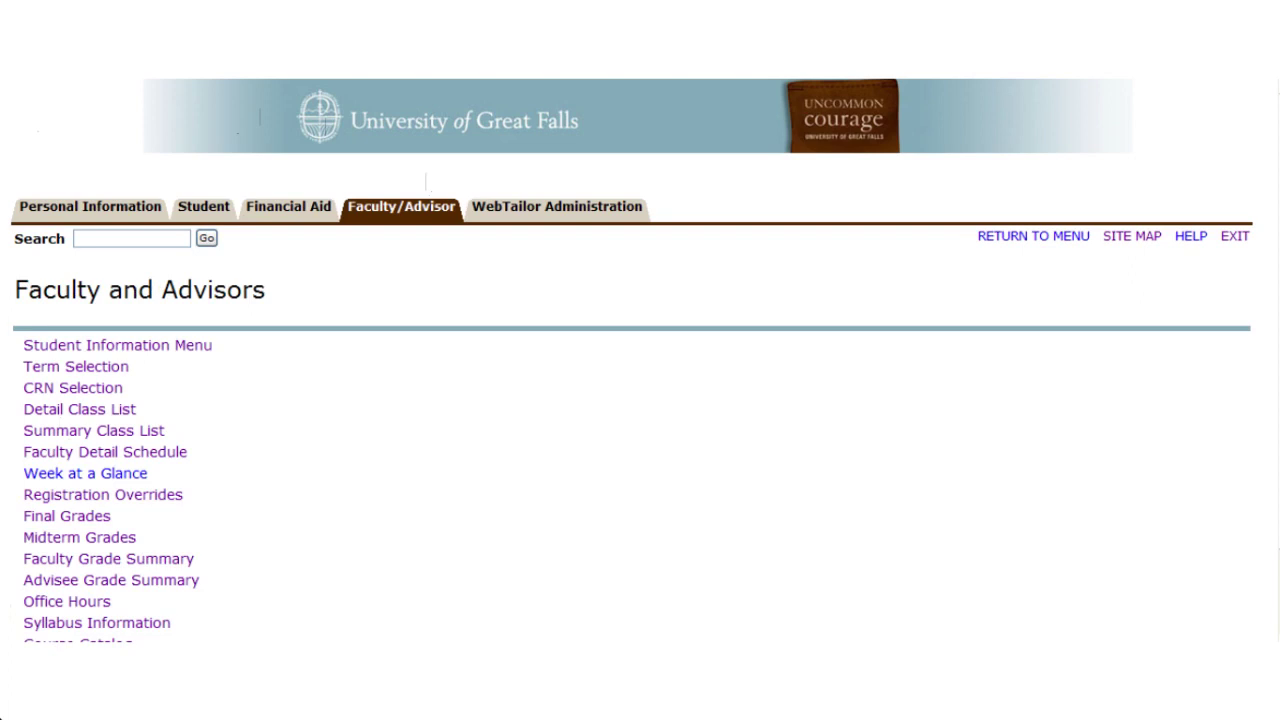
# Open the Summary Class List for GEN 192 A and review the enrolled students and their midterm and final grades
pyautogui.click(50, 432)
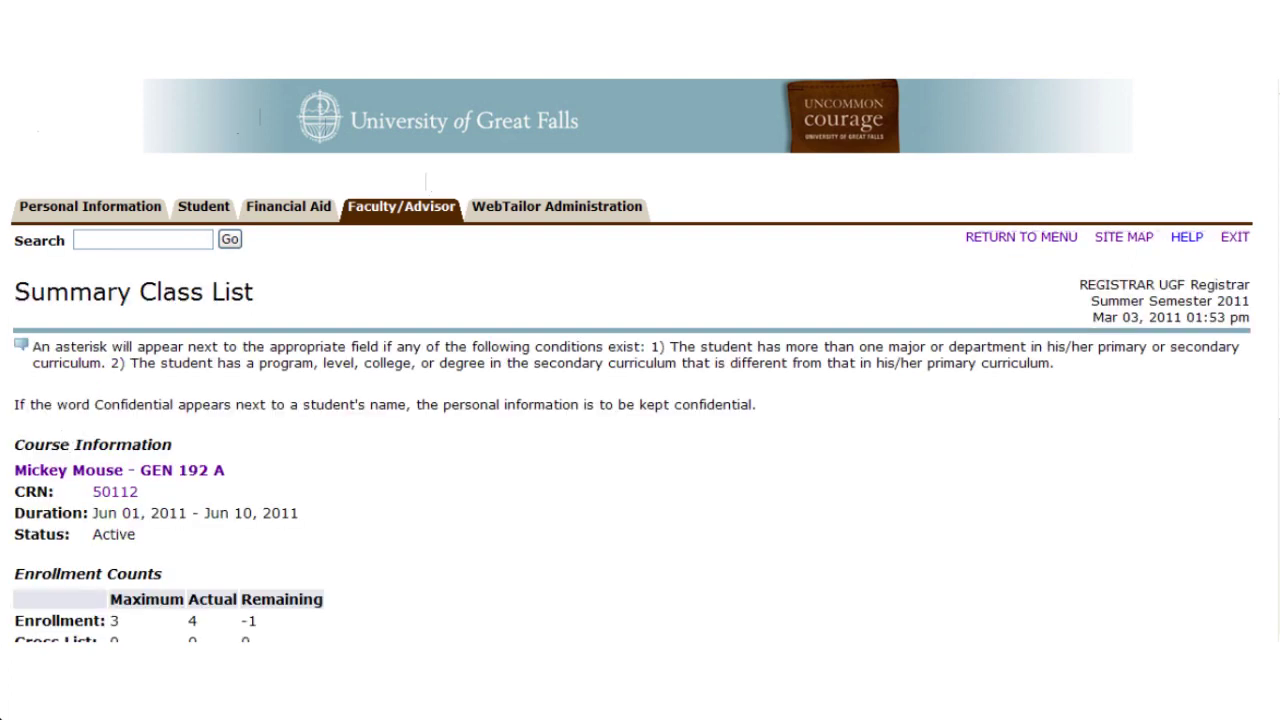
pyautogui.scroll(-5, 640, 400)
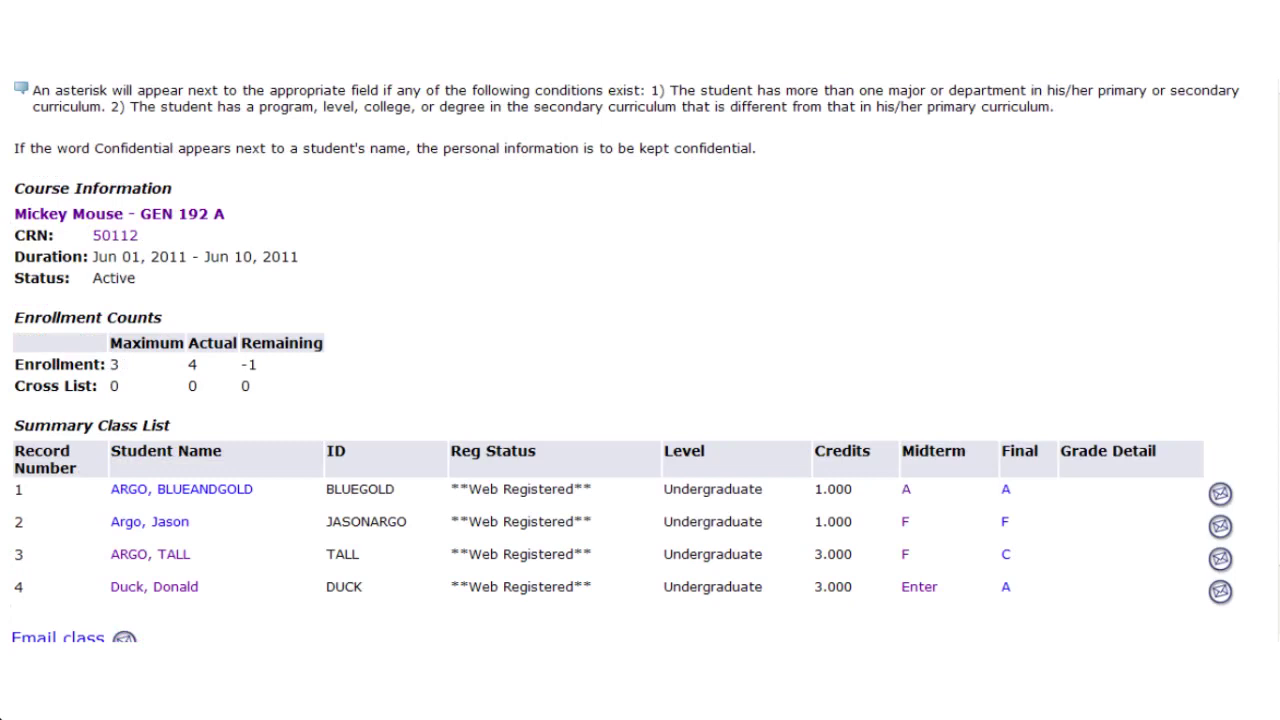
pyautogui.scroll(-2, 91, 437)
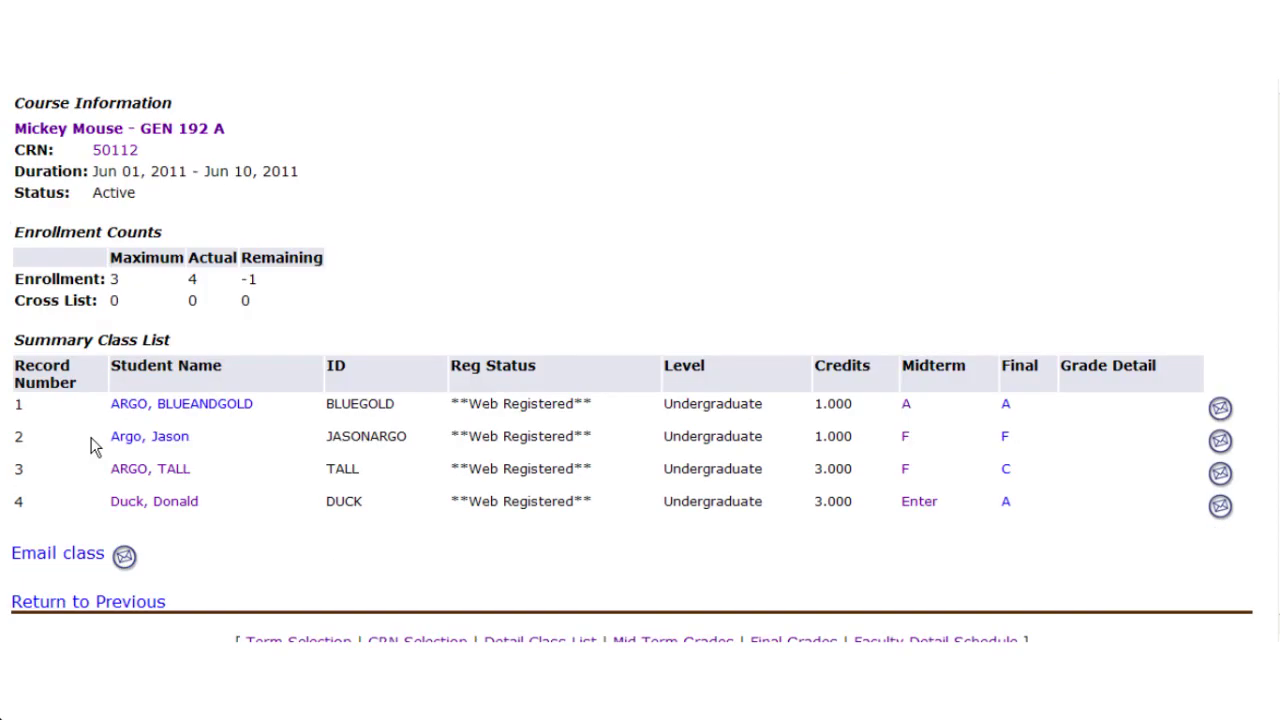
pyautogui.click(906, 474)
pyautogui.scroll(-1, 860, 470)
# View the addresses and phones of the third student on the roster, and return to the Summary Class List
pyautogui.click(162, 469)
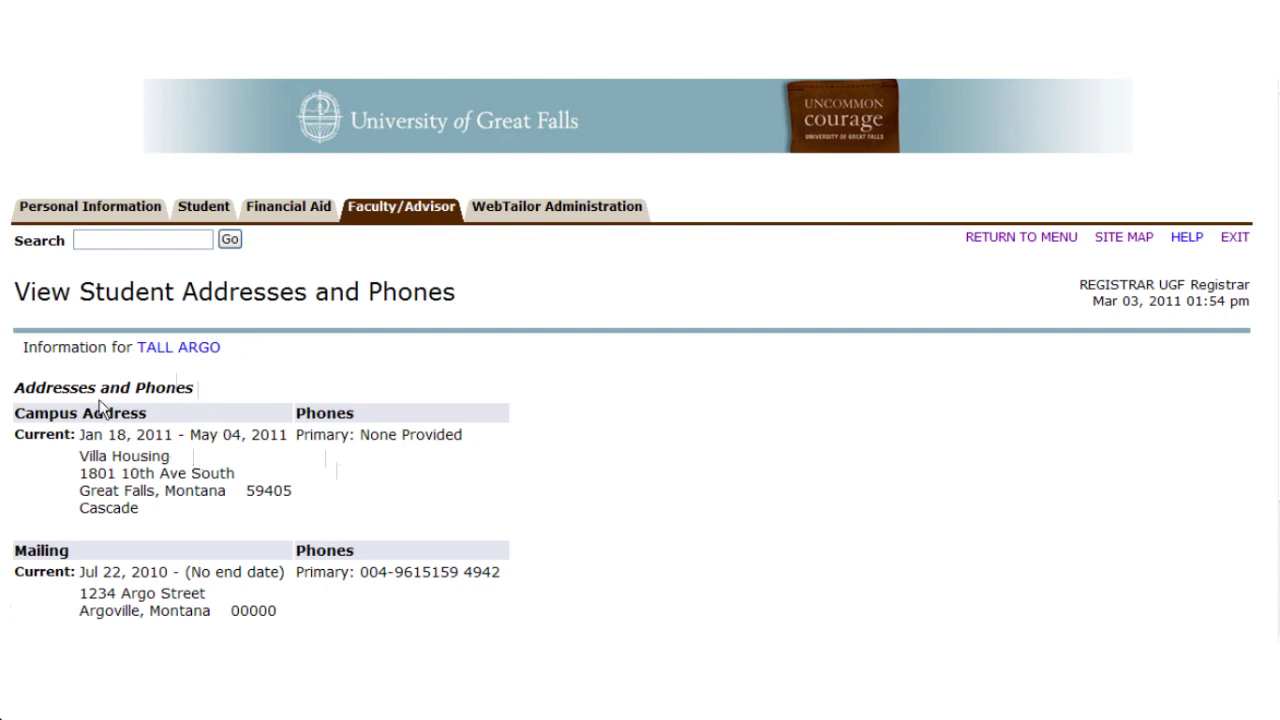
pyautogui.scroll(-1, 100, 405)
pyautogui.scroll(1, 102, 405)
pyautogui.click(178, 349)
pyautogui.hotkey('alt', 'Left')
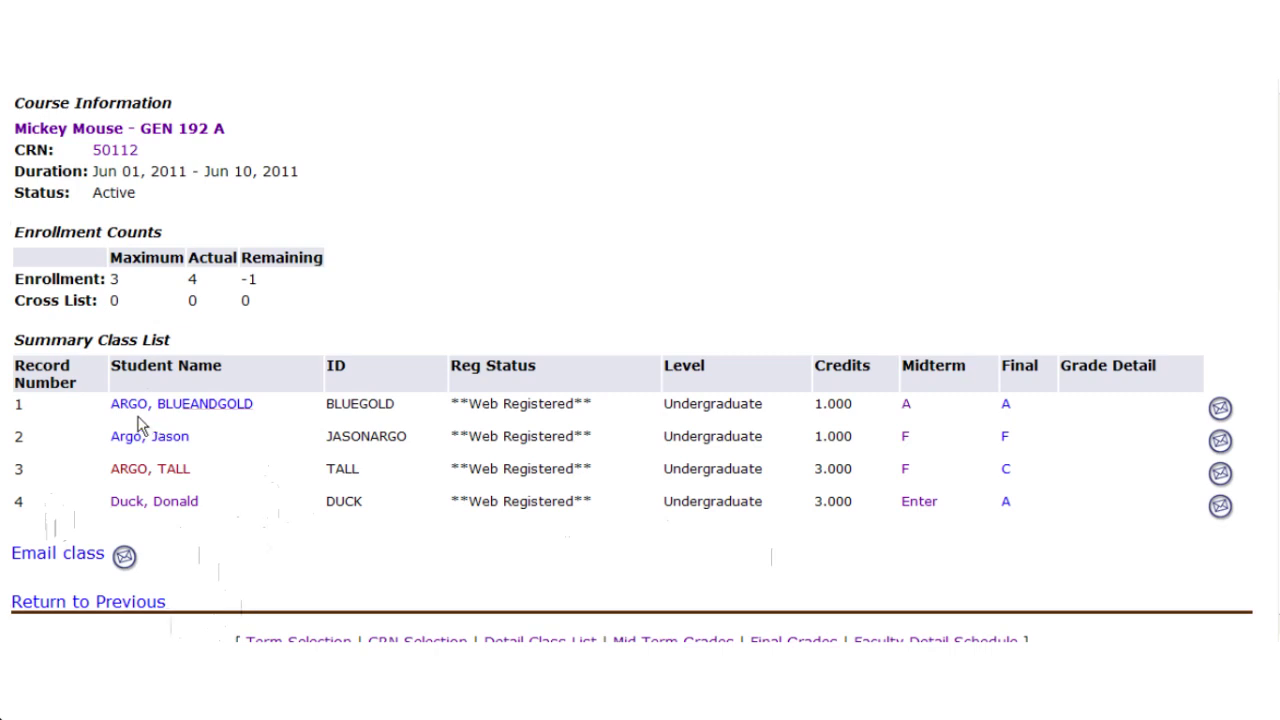
# Open the detailed class list through the course's CRN, look it over, and go back to the Faculty and Advisors menu
pyautogui.scroll(2, 112, 333)
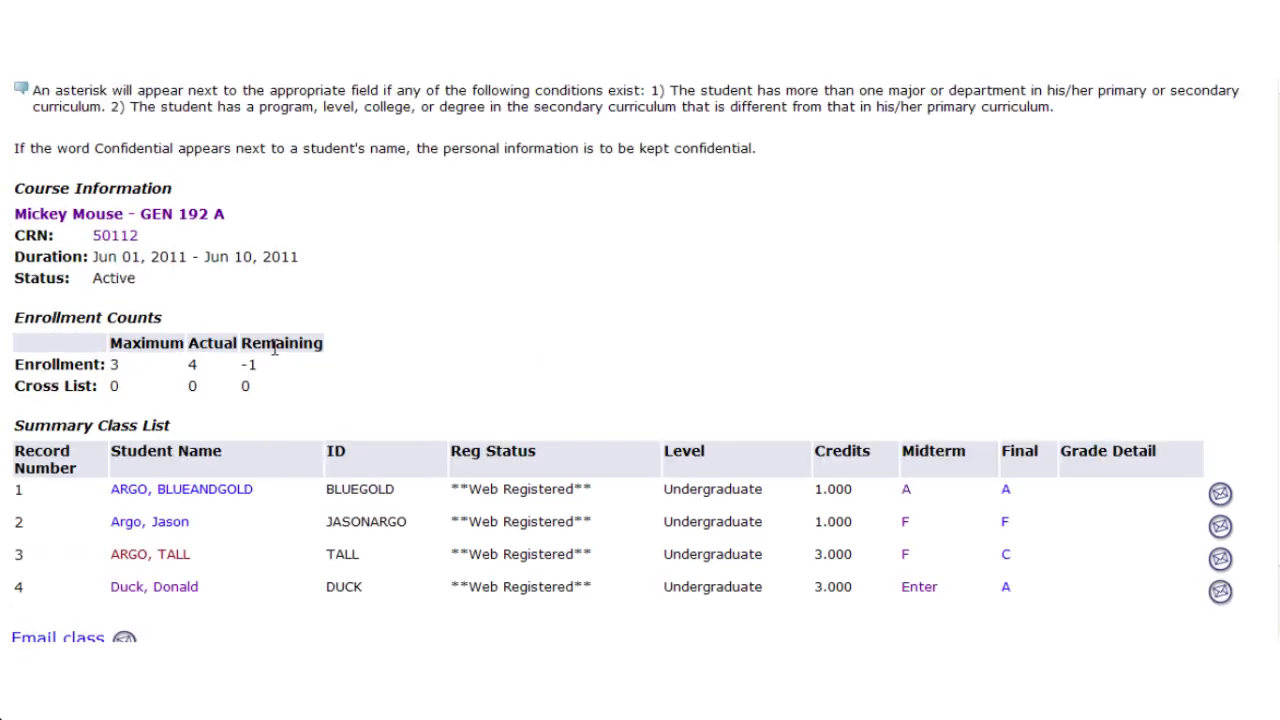
pyautogui.click(105, 243)
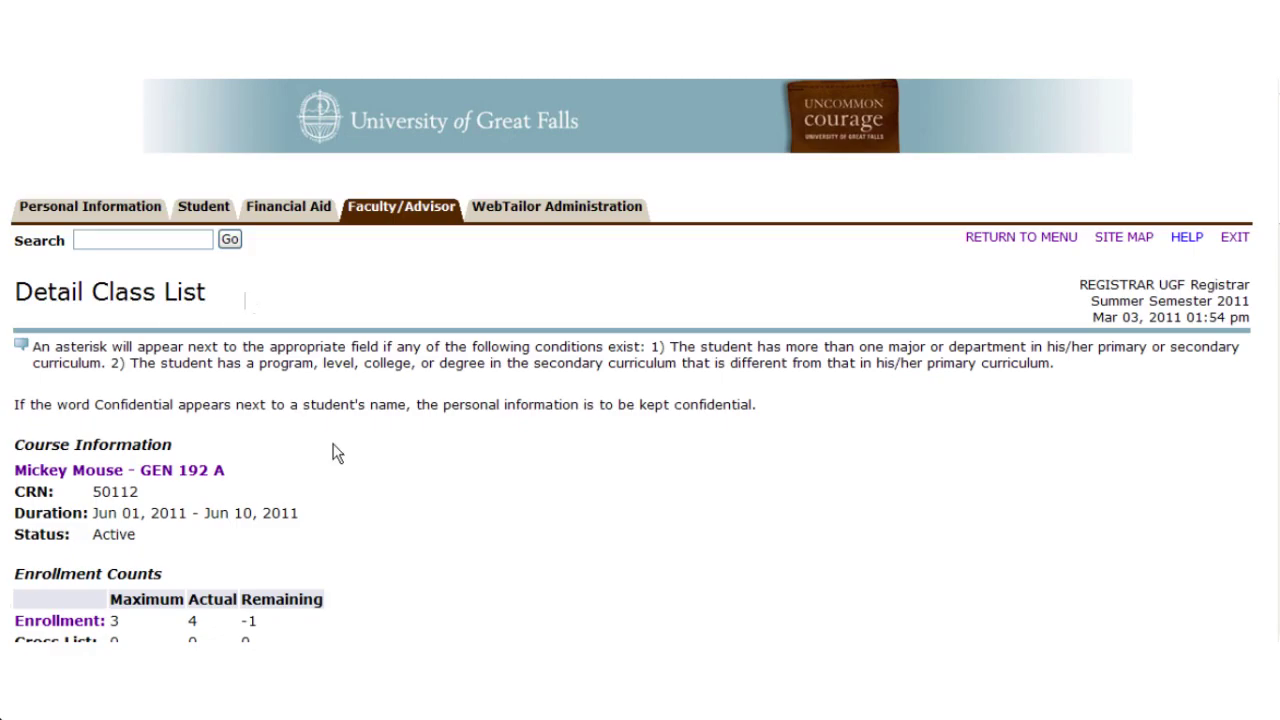
pyautogui.scroll(-4, 337, 455)
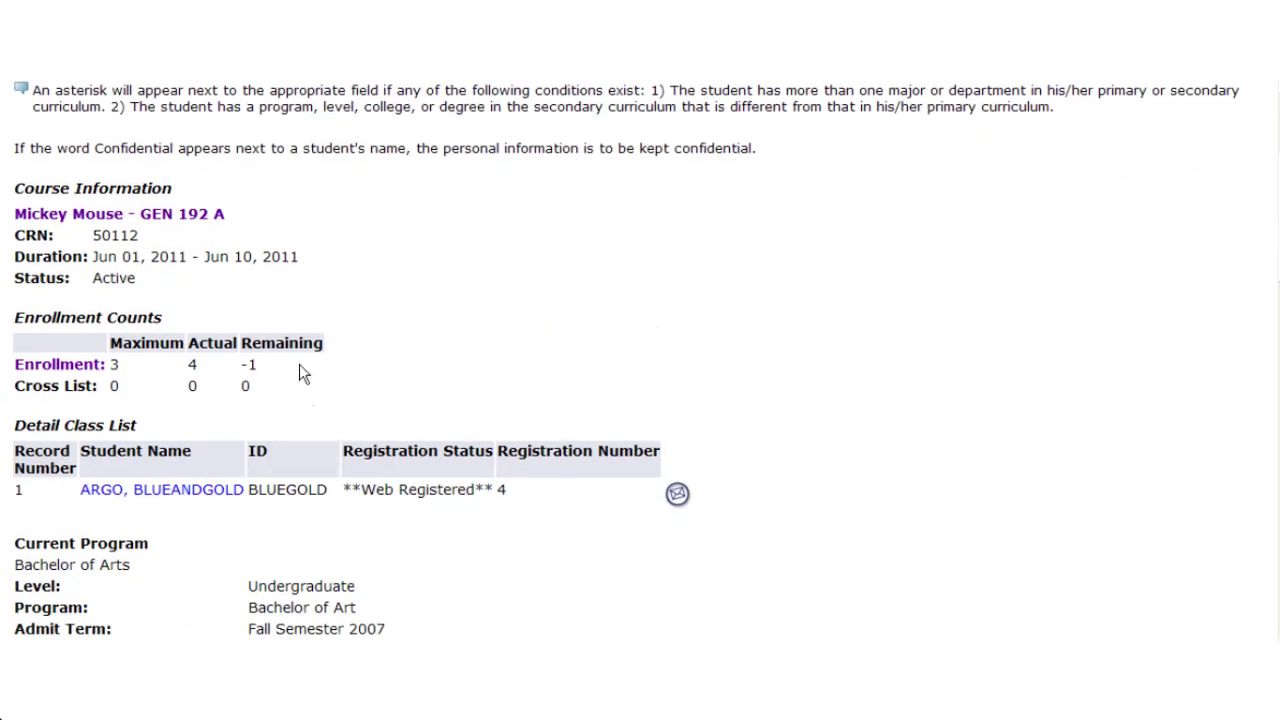
pyautogui.scroll(2, 134, 312)
pyautogui.scroll(-4, 280, 385)
pyautogui.hotkey('alt', 'Left')
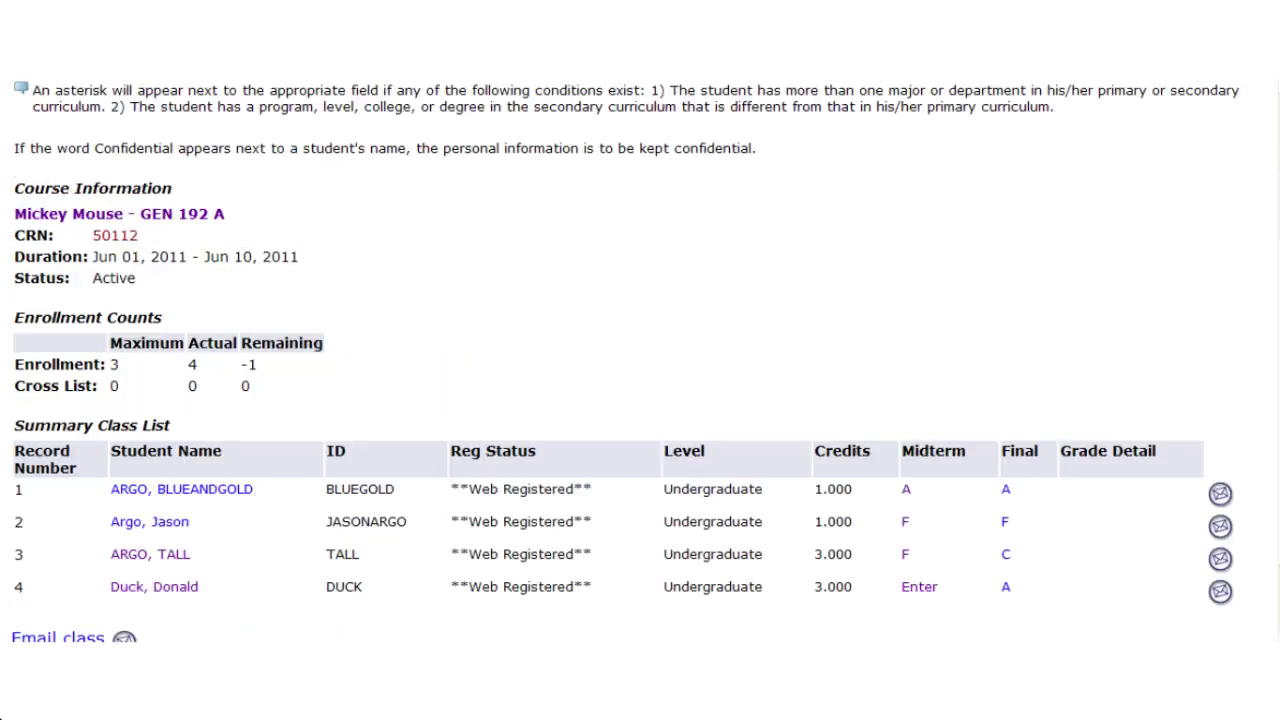
pyautogui.hotkey('alt', 'Left')
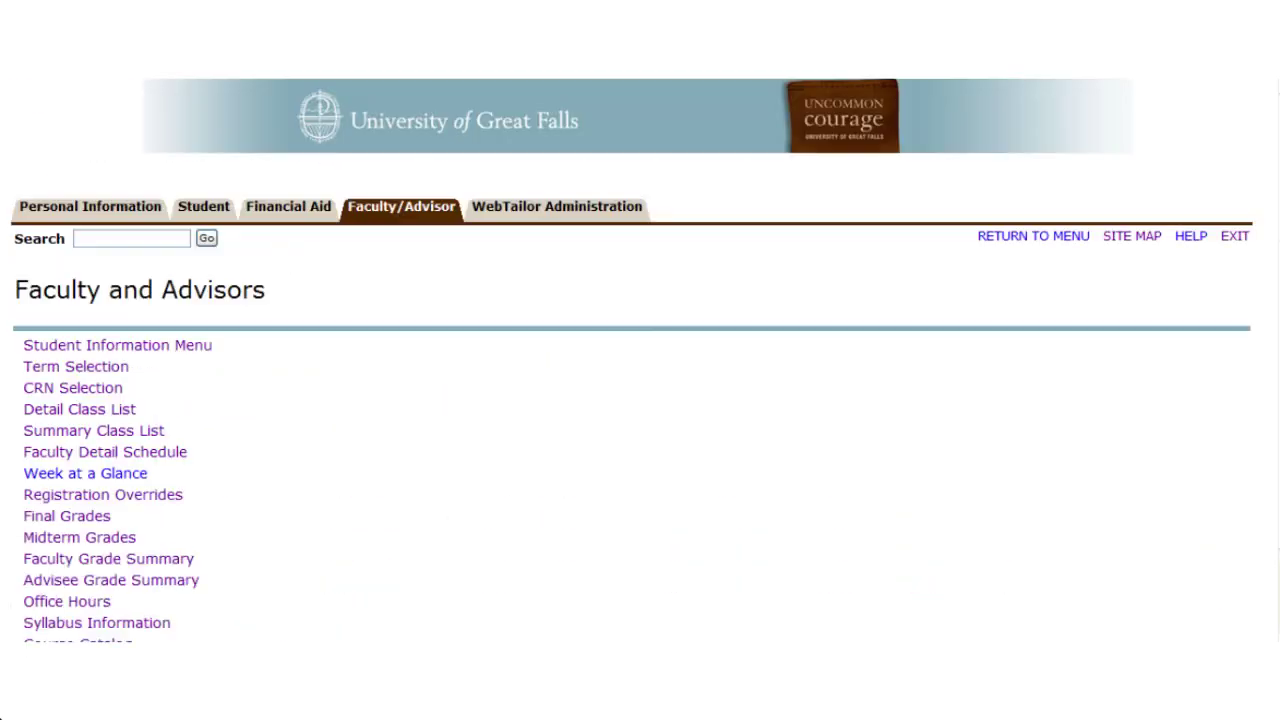
# Open the Detail Class List and examine each student's program, admit term, majors, class and credits
pyautogui.click(118, 411)
pyautogui.scroll(-3, 434, 477)
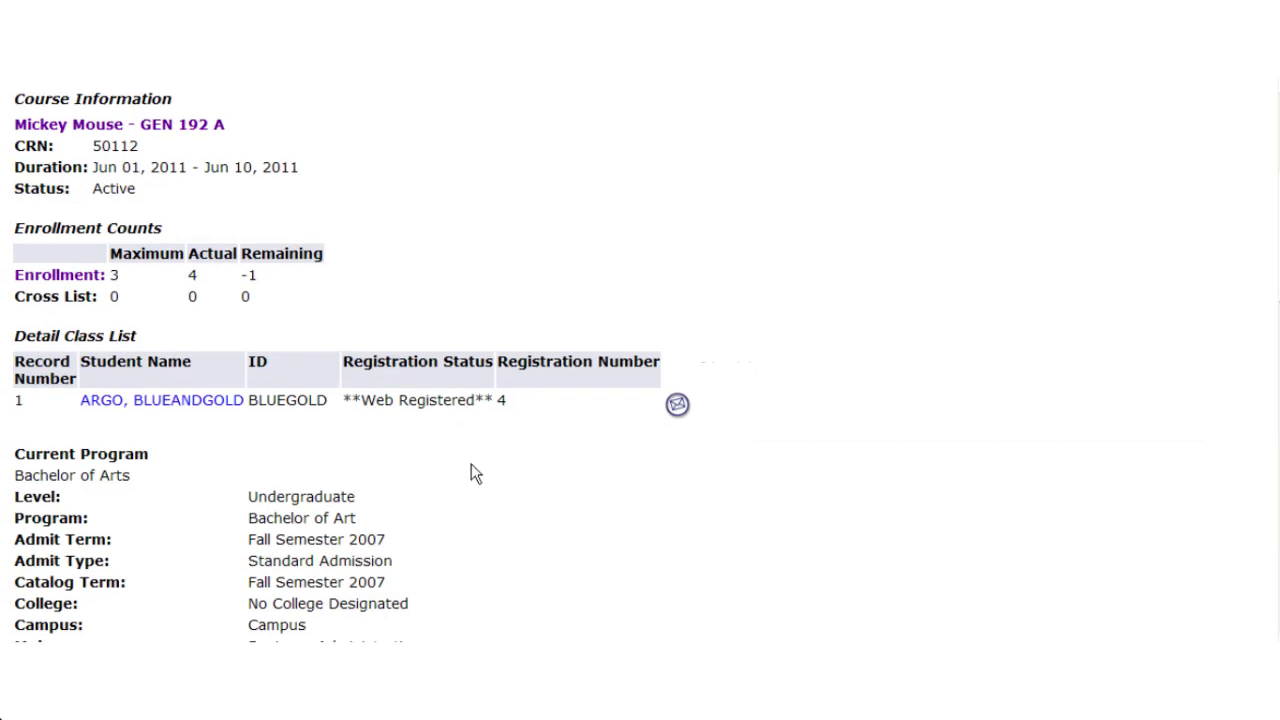
pyautogui.scroll(-1, 500, 472)
pyautogui.scroll(-1, 415, 395)
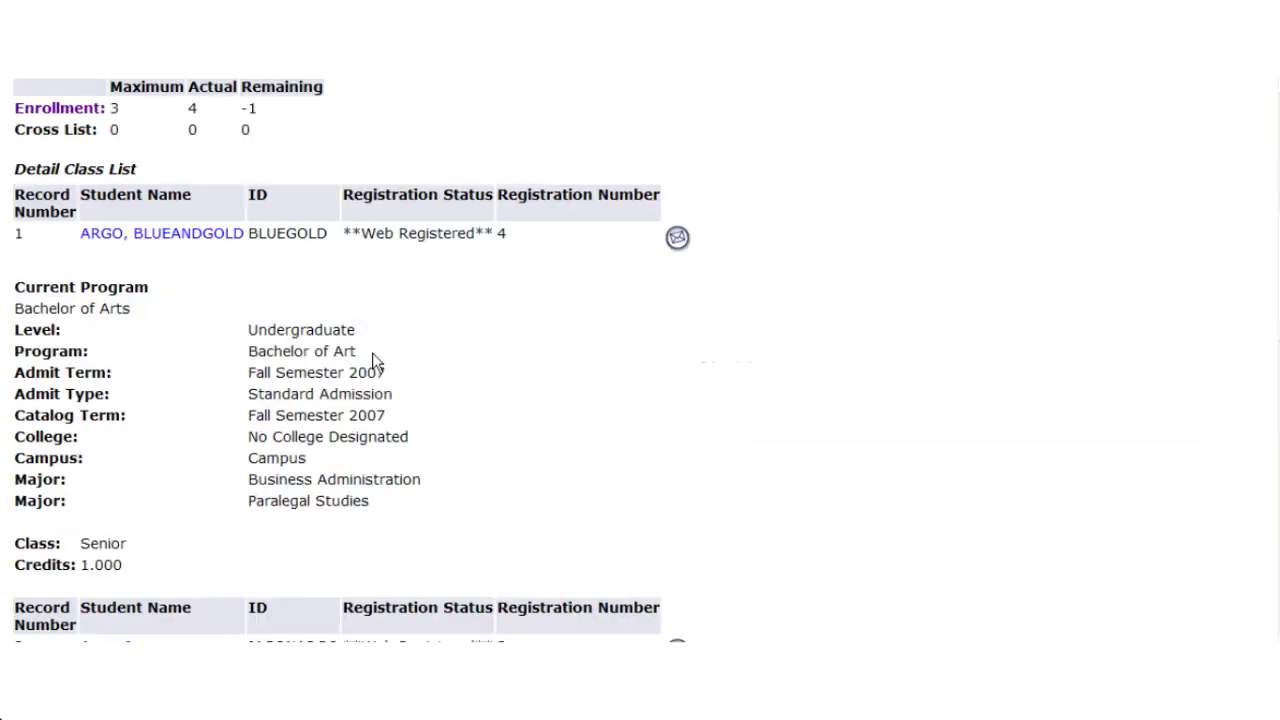
pyautogui.scroll(-1, 410, 420)
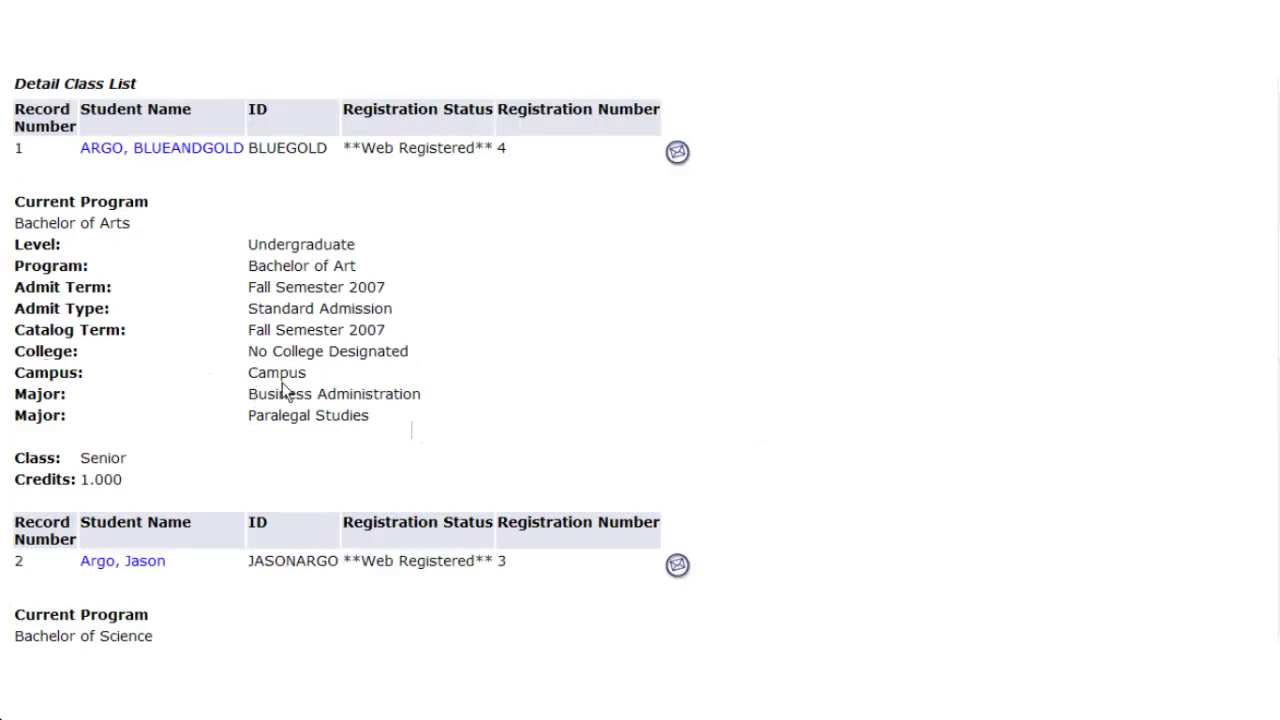
pyautogui.scroll(-2, 282, 395)
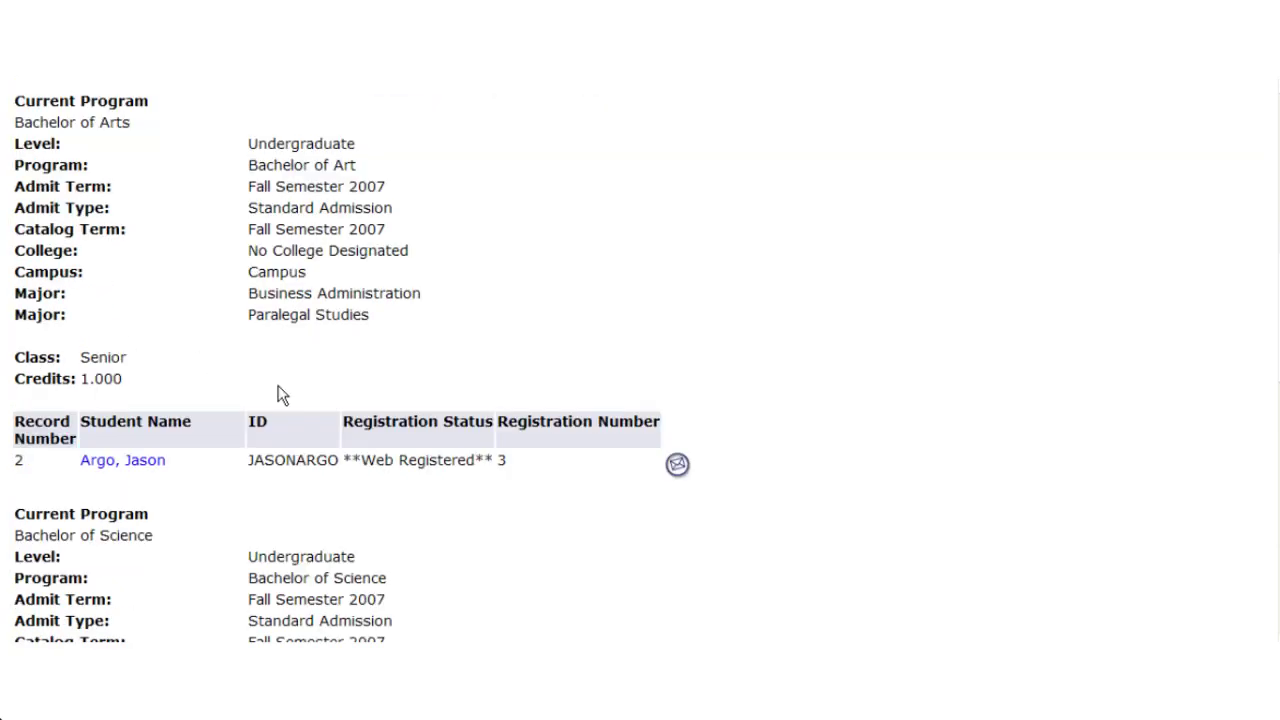
pyautogui.scroll(-5, 316, 418)
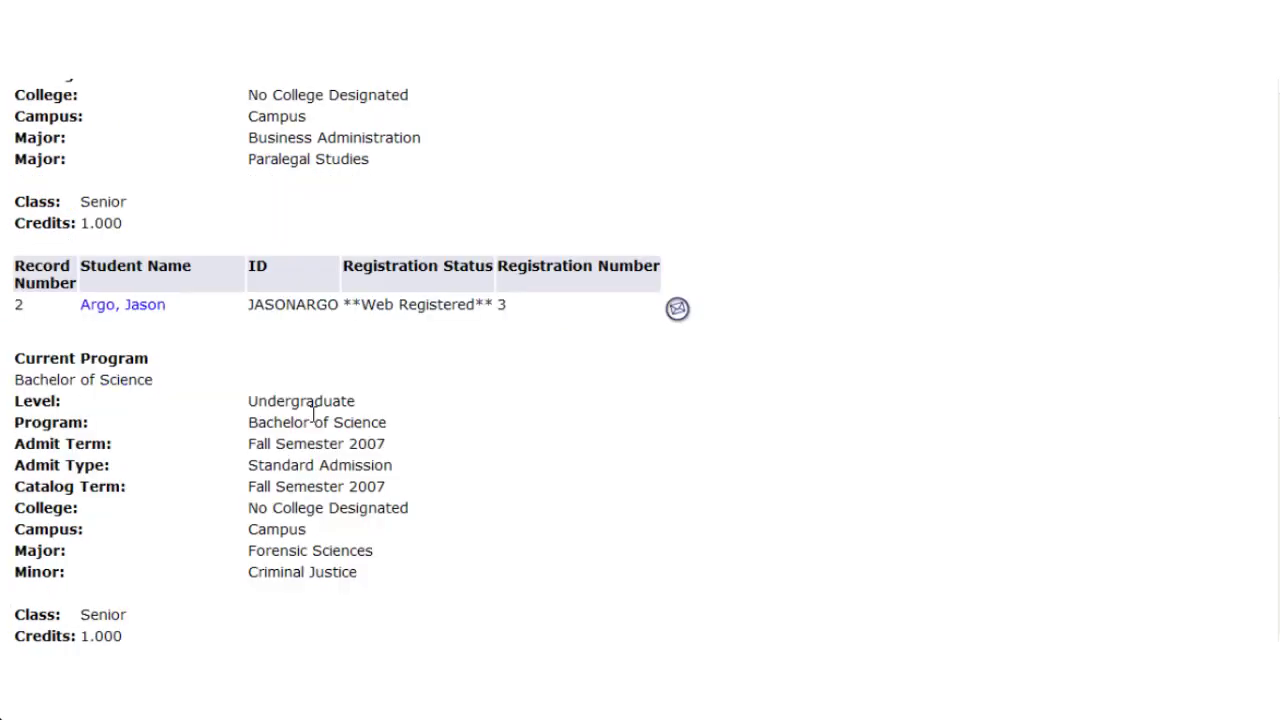
pyautogui.scroll(-1, 380, 428)
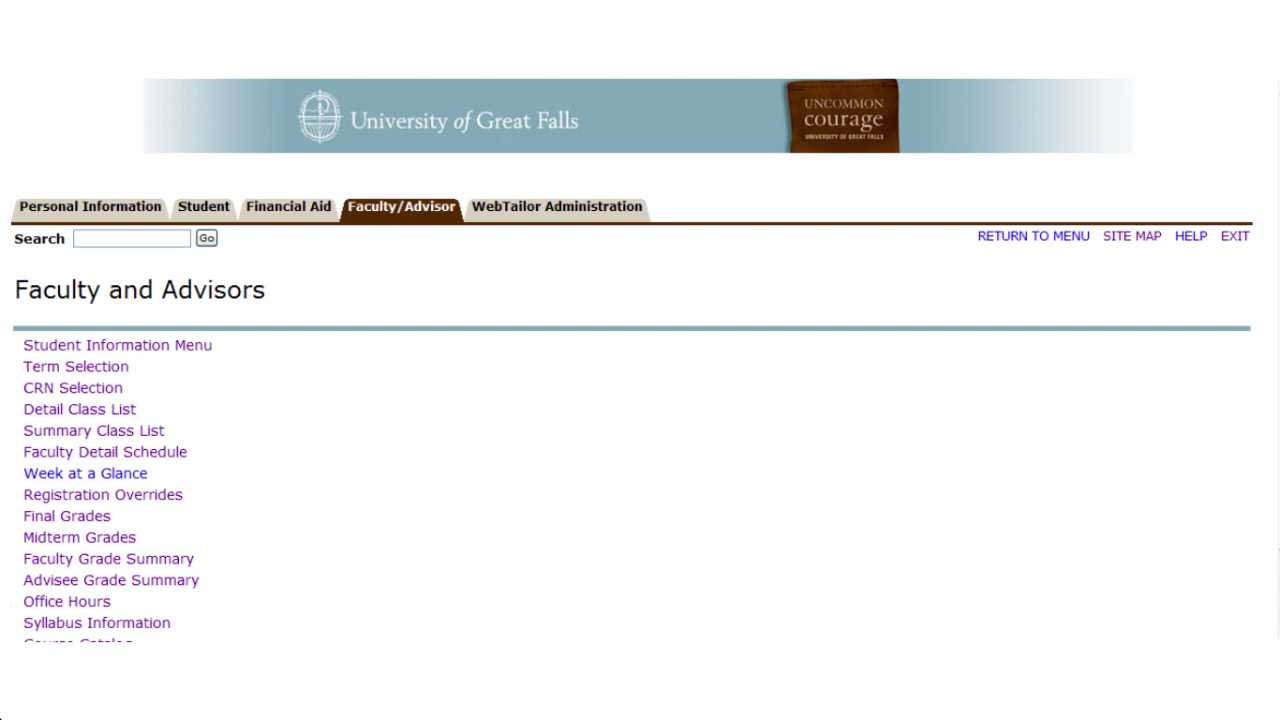
# Open the Faculty Detail Schedule and review the enrollment, meeting times and office hours of ENG 317 Writing for Mass Media
pyautogui.click(35, 455)
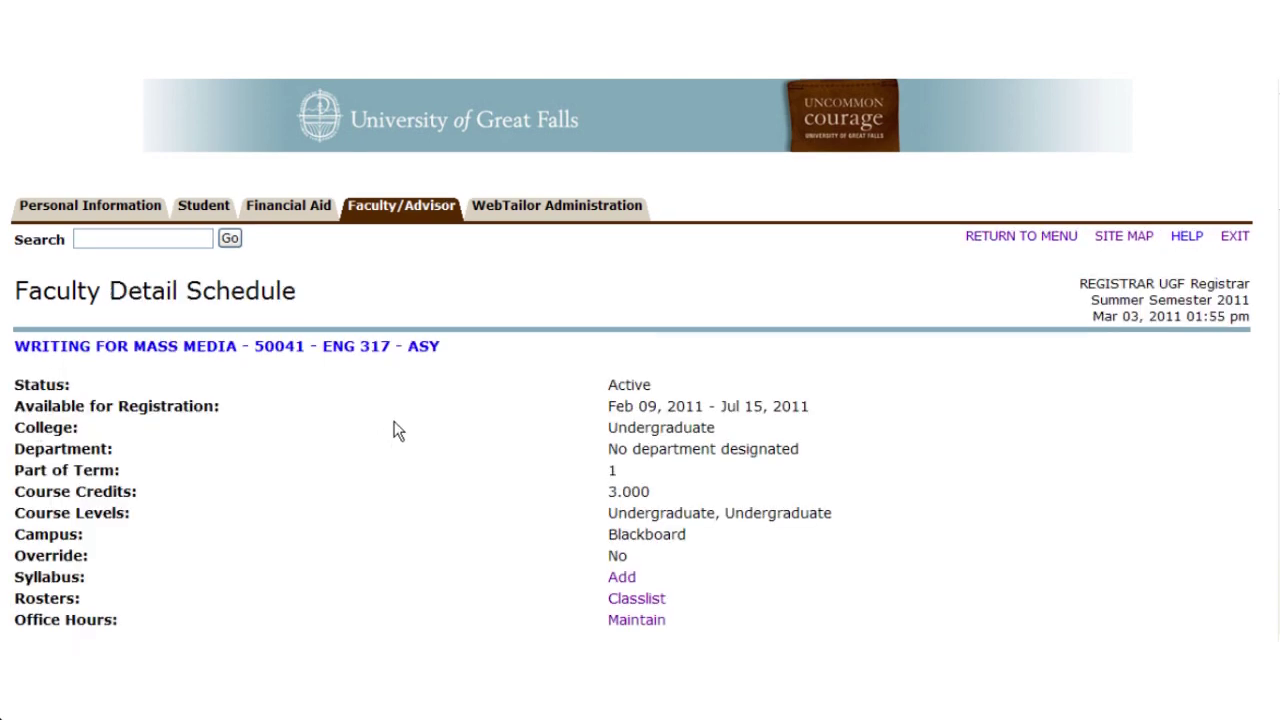
pyautogui.scroll(-5, 394, 423)
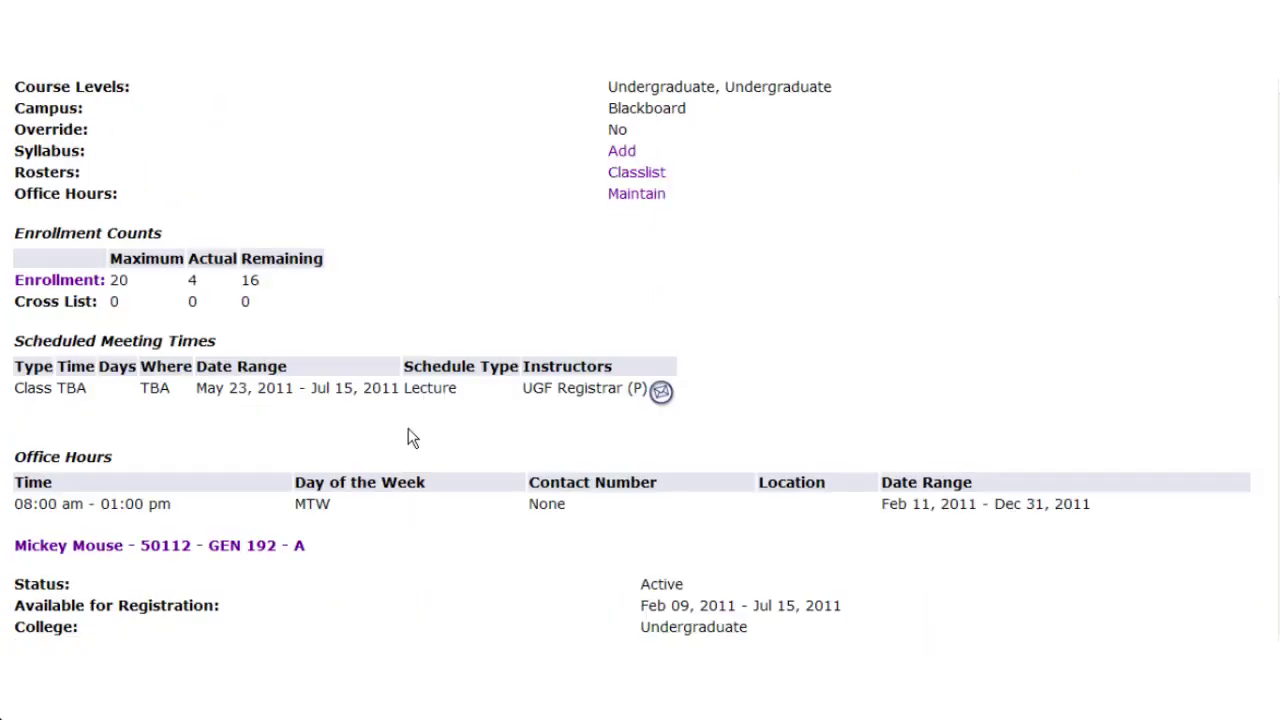
pyautogui.scroll(5, 408, 433)
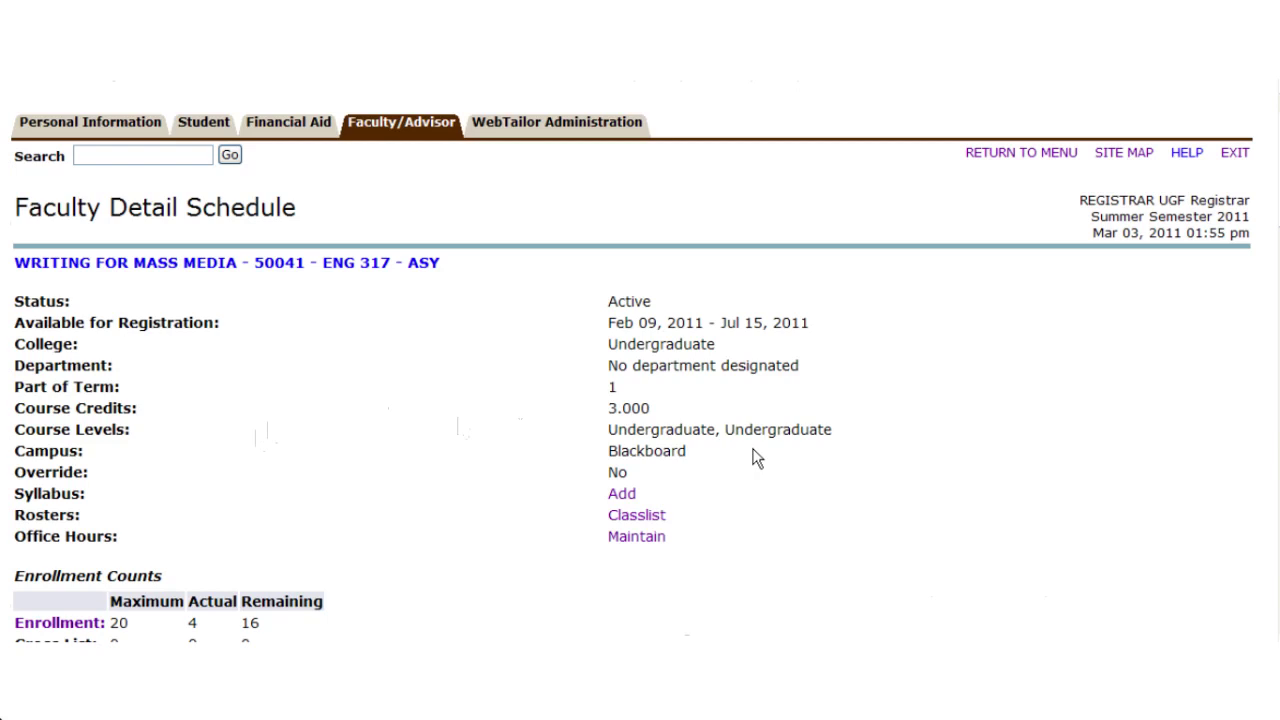
# View the Syllabus Information form for ENG 317 and return to the Faculty Detail Schedule without entering anything
pyautogui.click(621, 492)
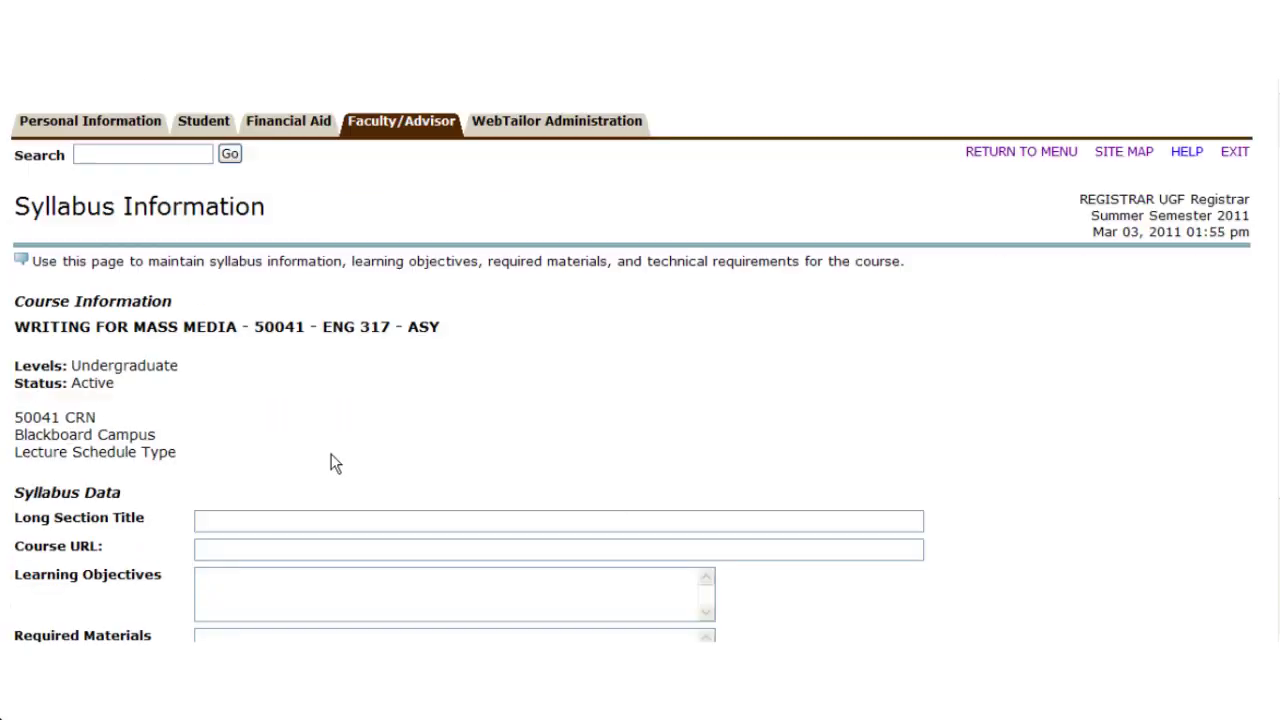
pyautogui.scroll(-3, 335, 463)
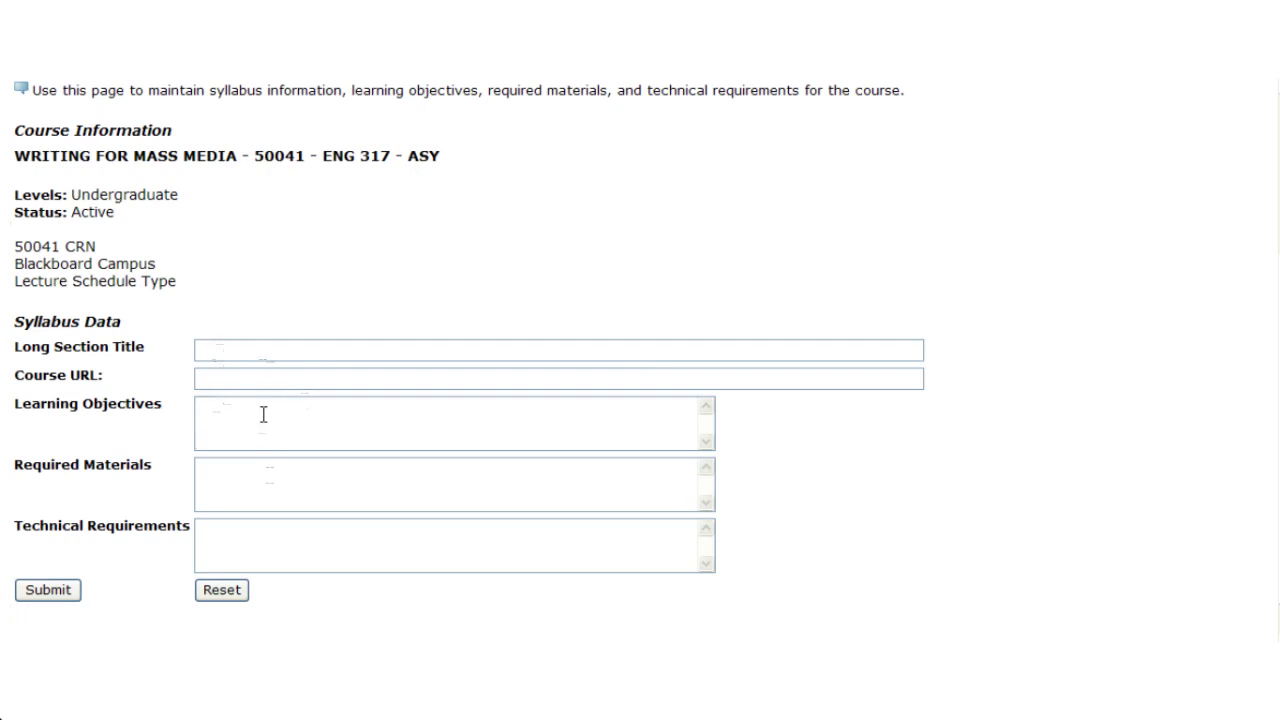
pyautogui.hotkey('alt', 'Left')
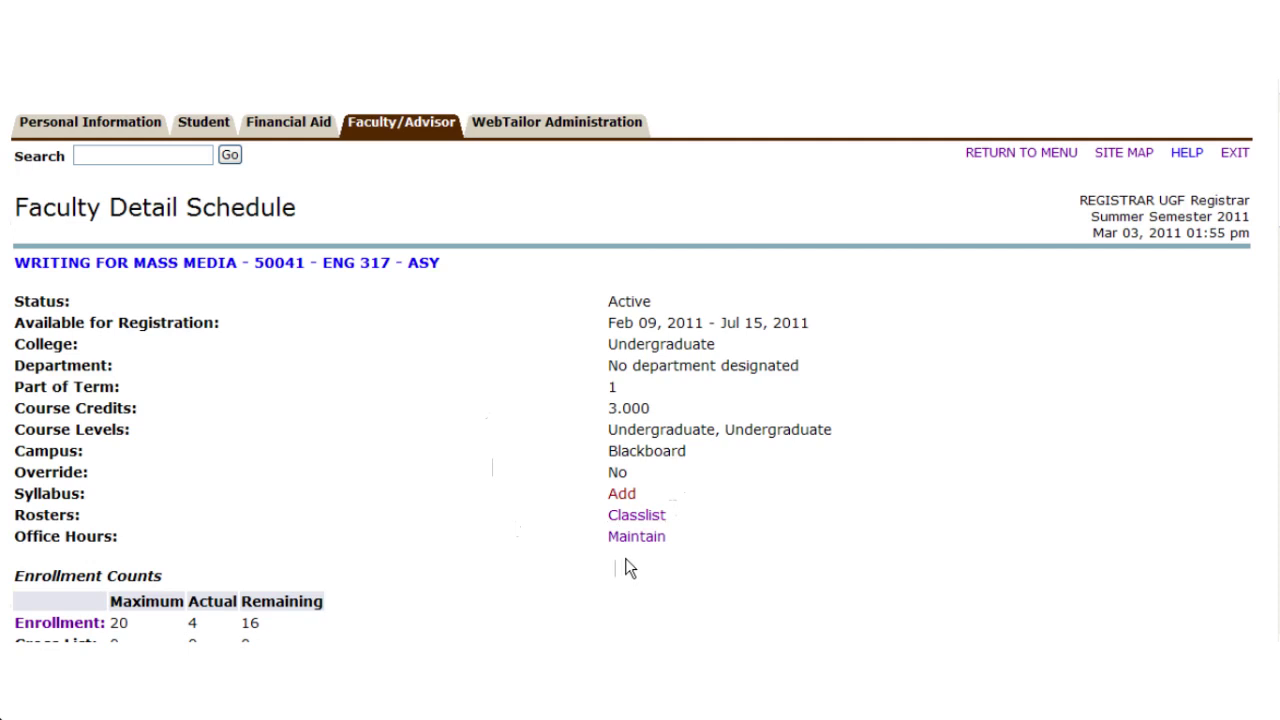
# Open office hours maintenance for ENG 317, view the courses available to copy to, and return to the Faculty Detail Schedule
pyautogui.scroll(-1, 626, 571)
pyautogui.click(636, 455)
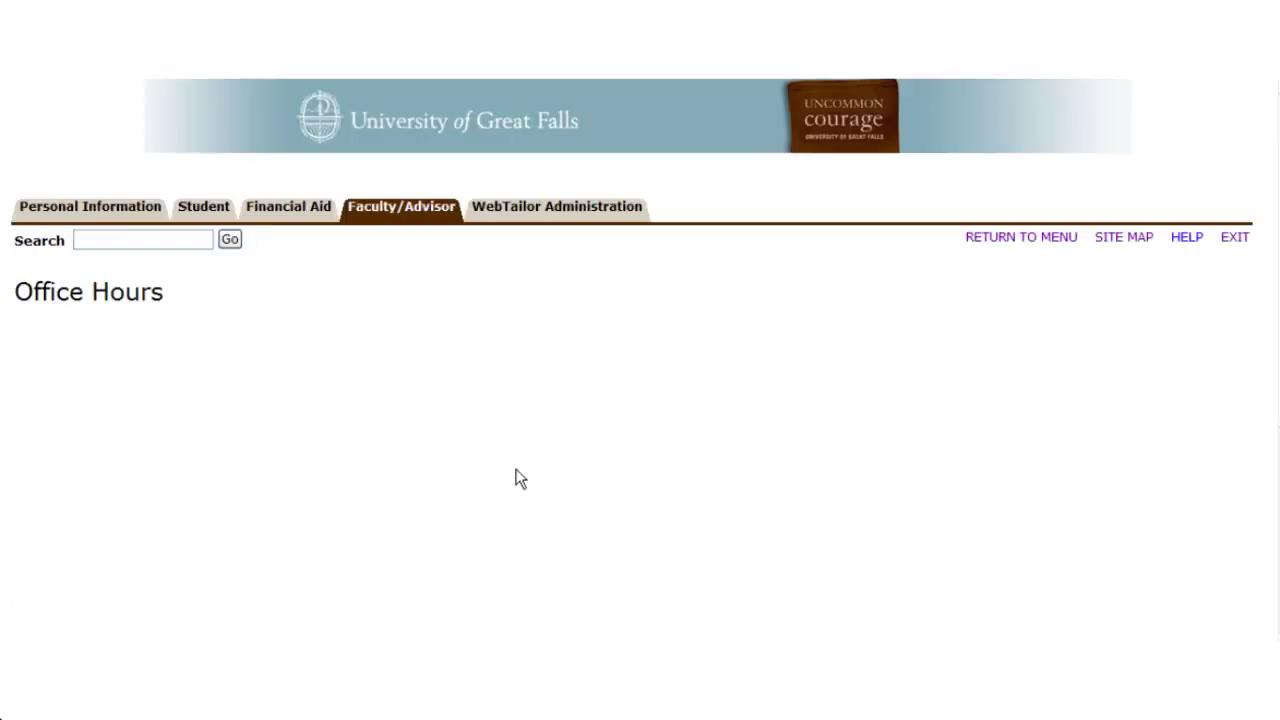
pyautogui.scroll(-2, 355, 486)
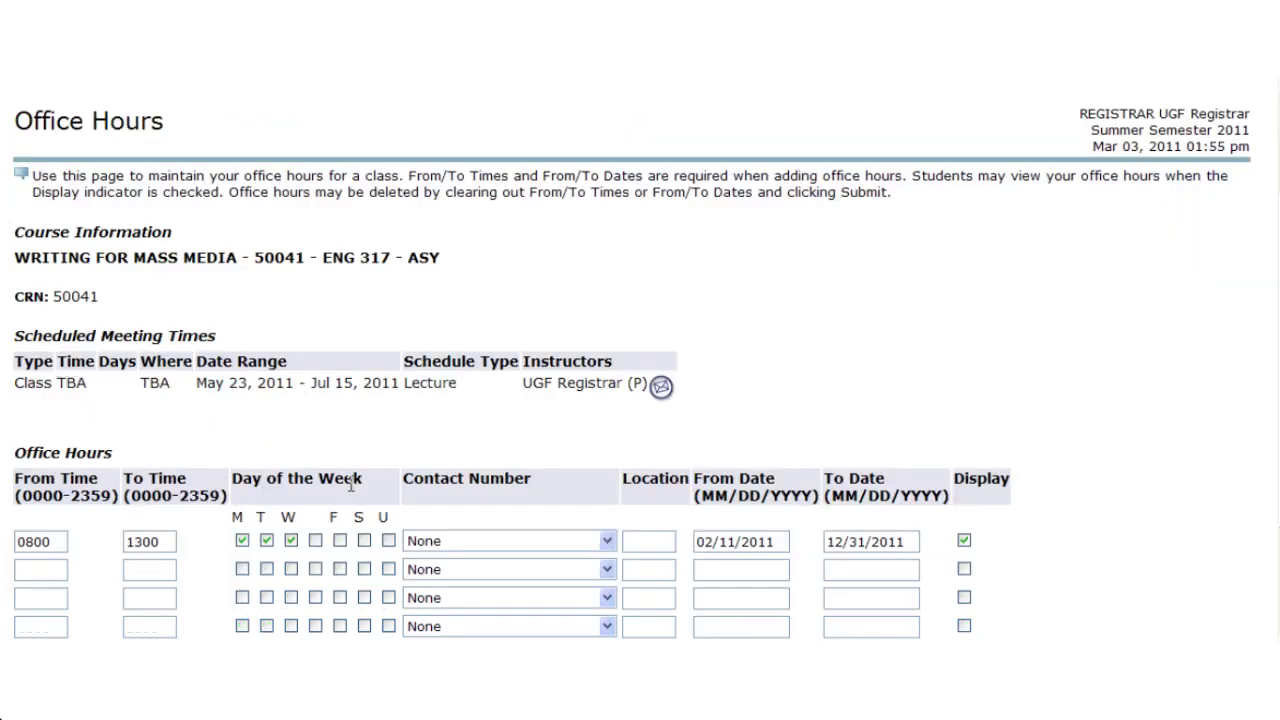
pyautogui.scroll(-3, 351, 486)
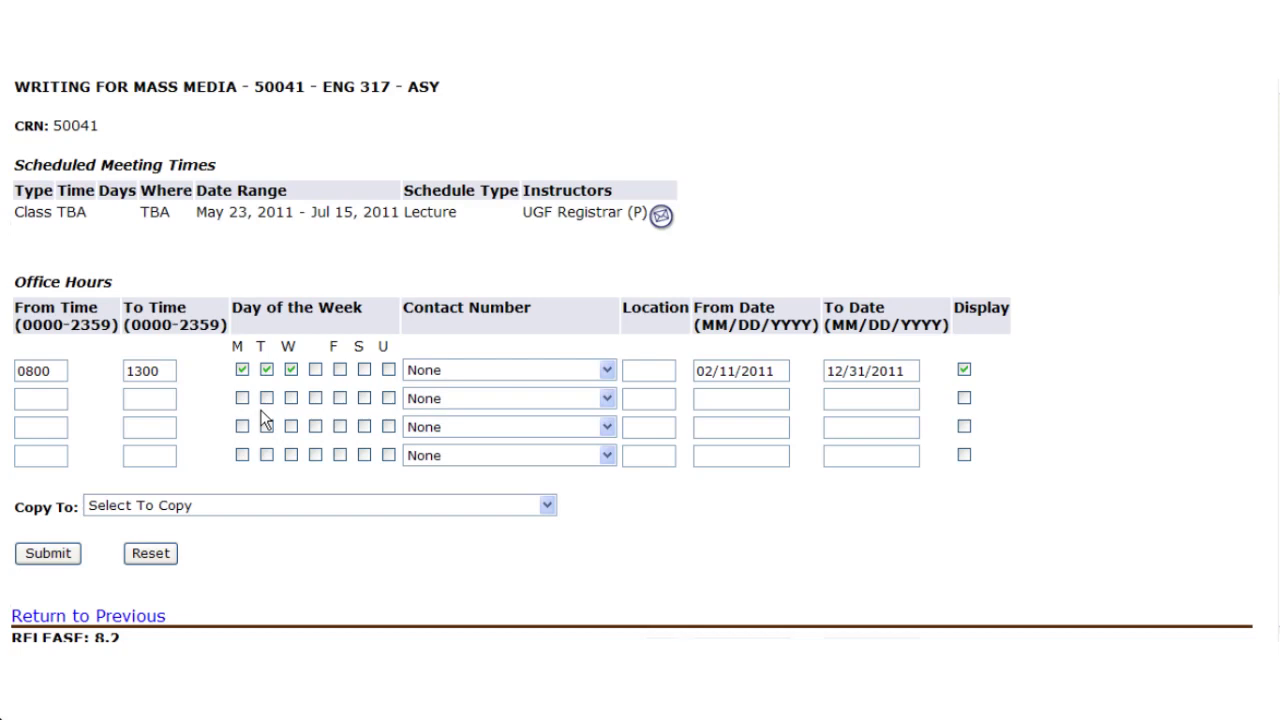
pyautogui.click(207, 510)
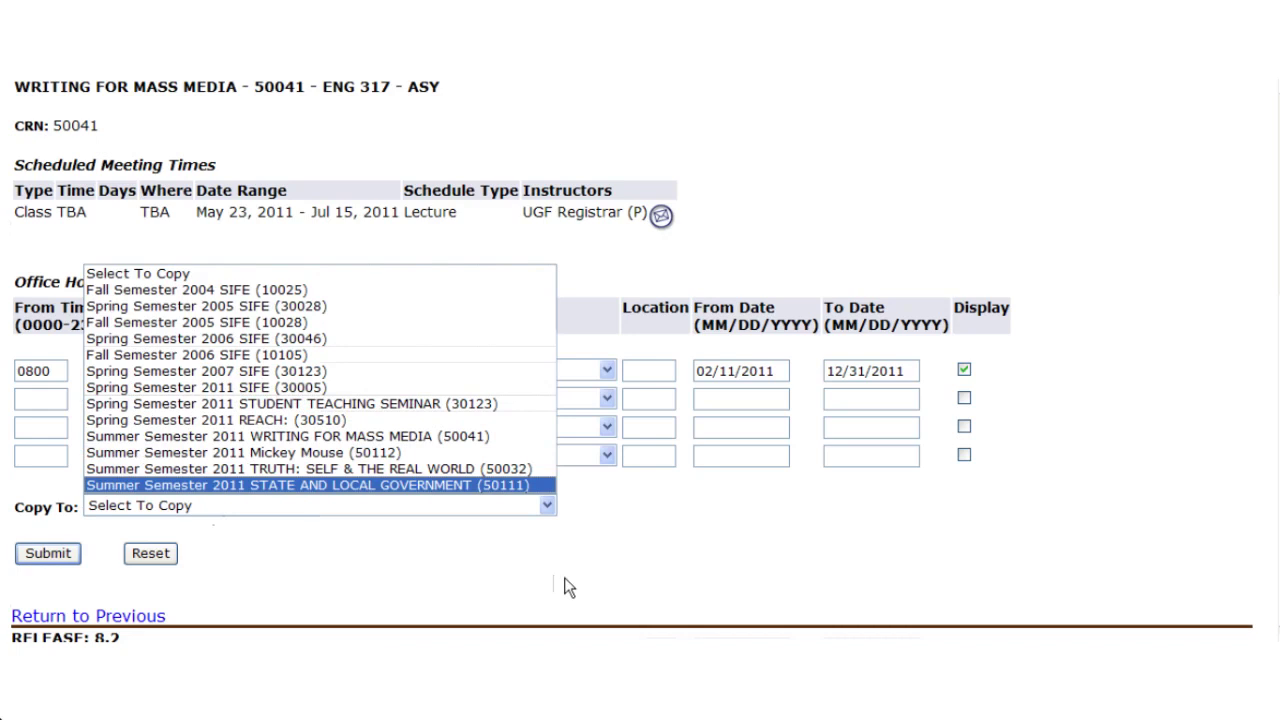
pyautogui.click(347, 585)
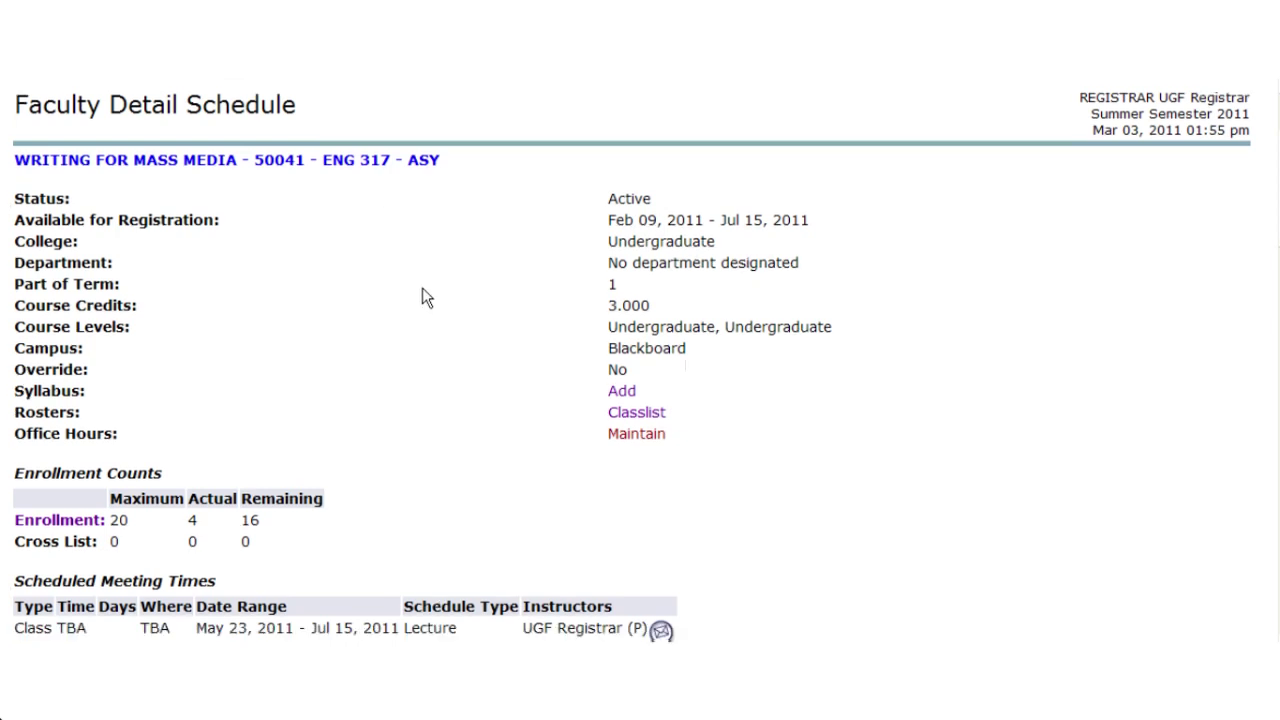
pyautogui.scroll(-3, 617, 522)
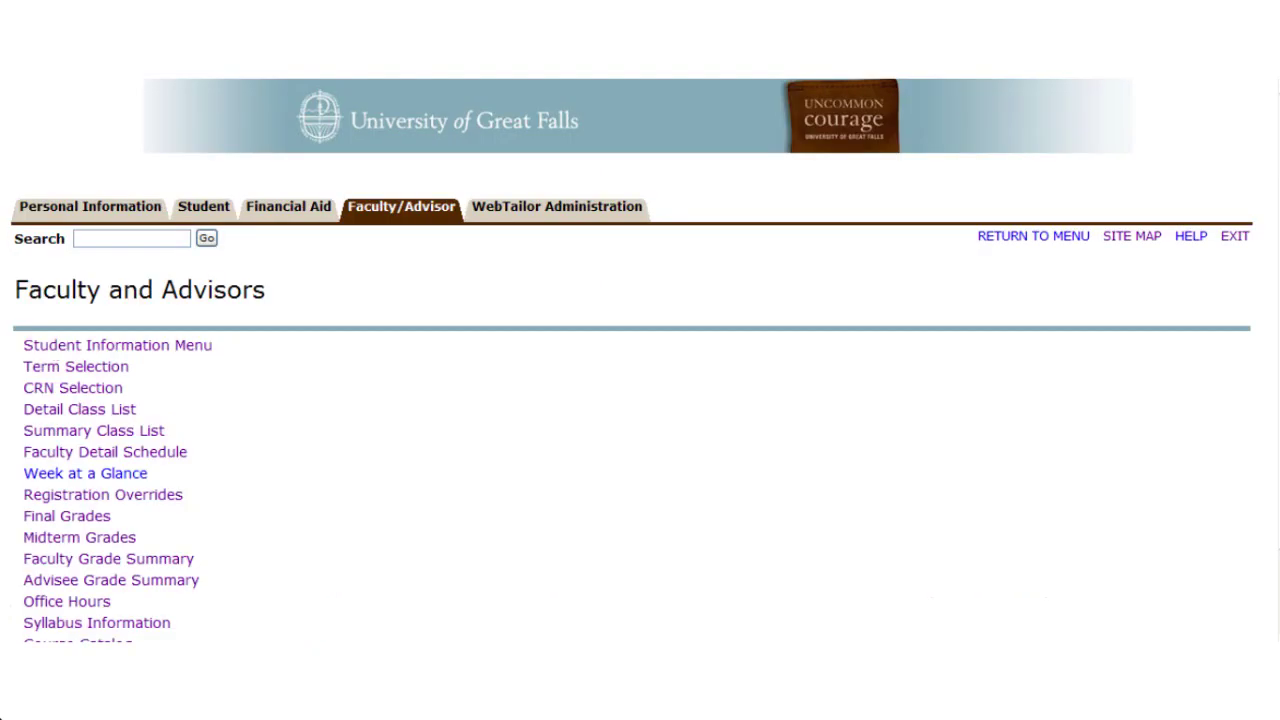
# Open Week at a Glance, review the class schedule for the week of Feb 28, 2011, and return to the Faculty and Advisors menu
pyautogui.scroll(-1, 26, 391)
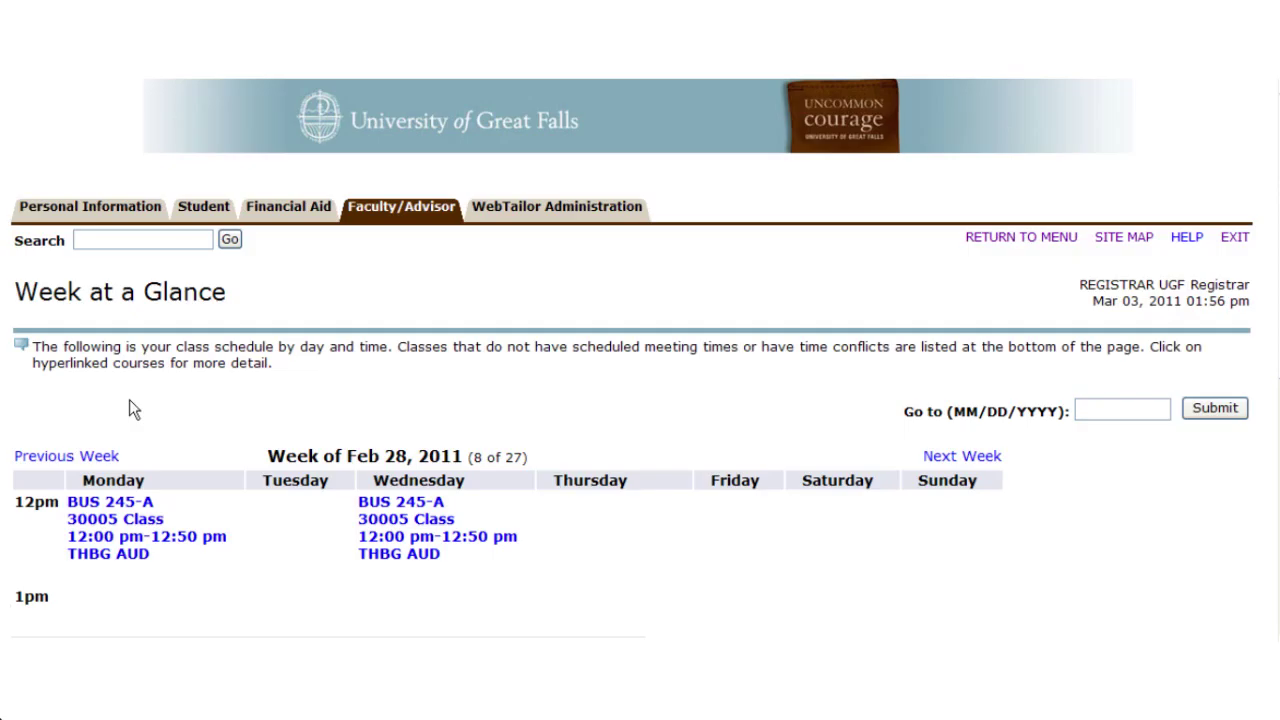
pyautogui.scroll(-1, 280, 413)
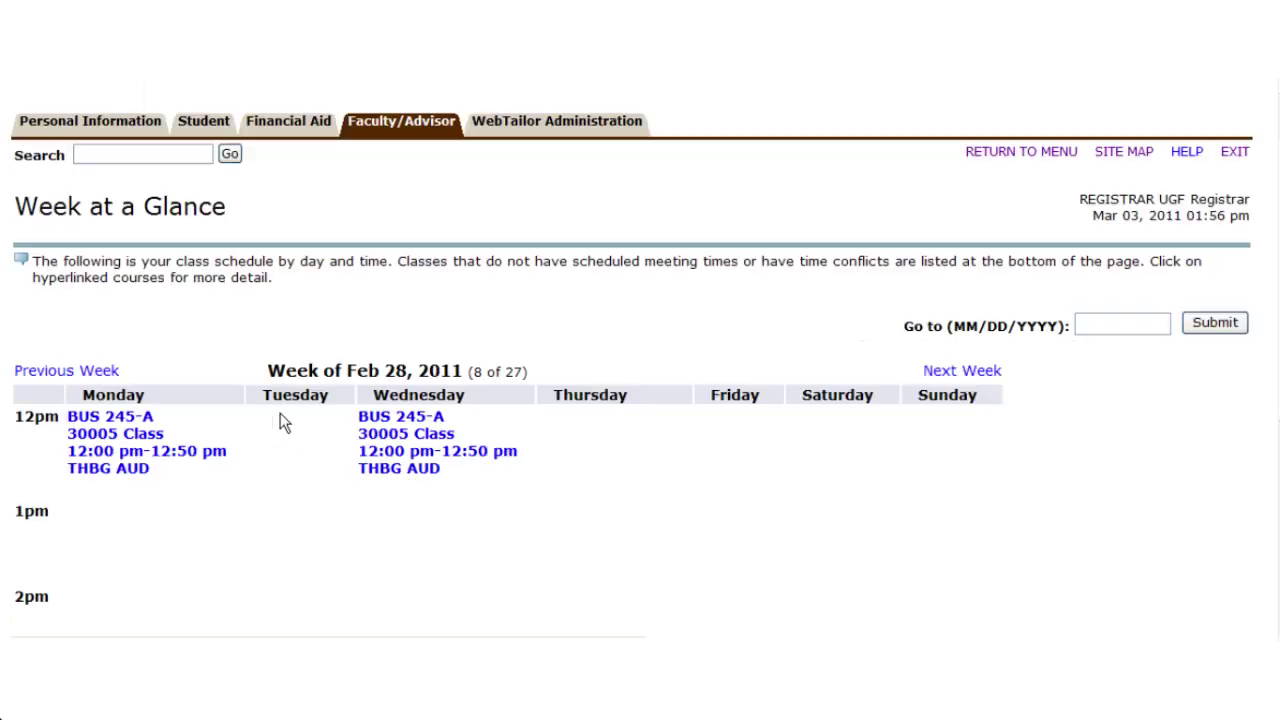
pyautogui.scroll(-1, 280, 413)
pyautogui.scroll(-2, 280, 408)
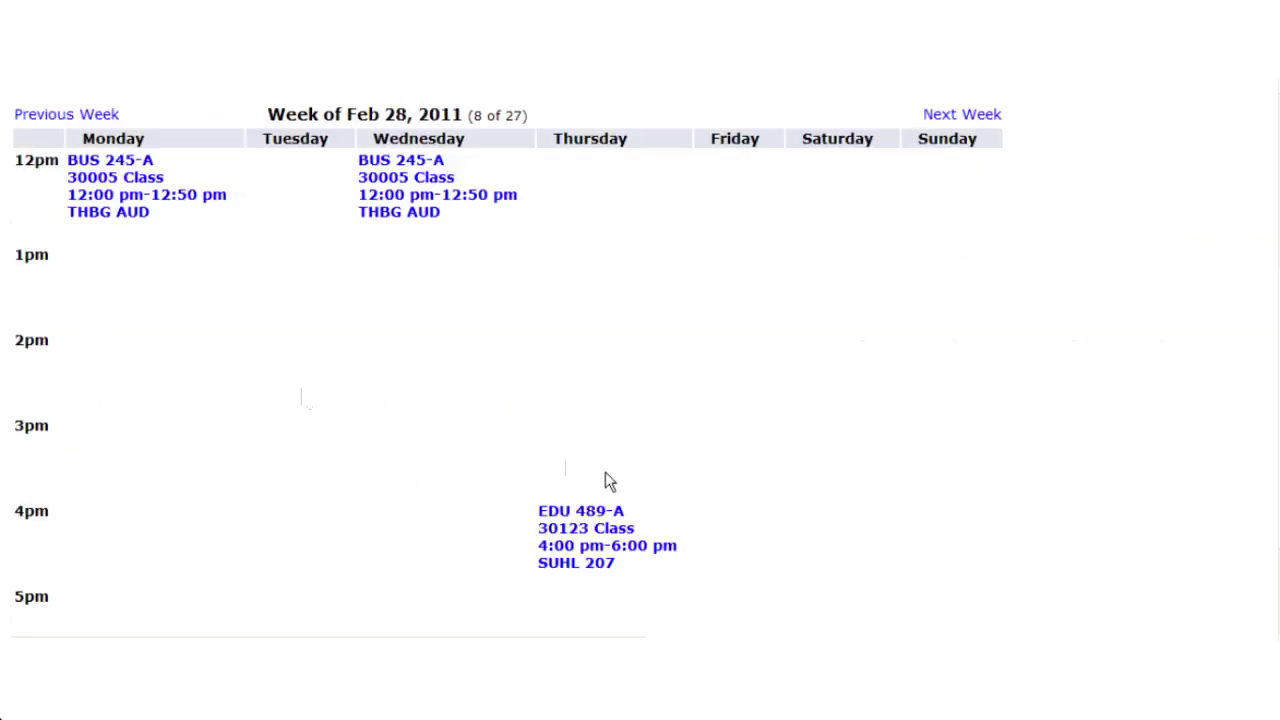
pyautogui.scroll(1, 606, 480)
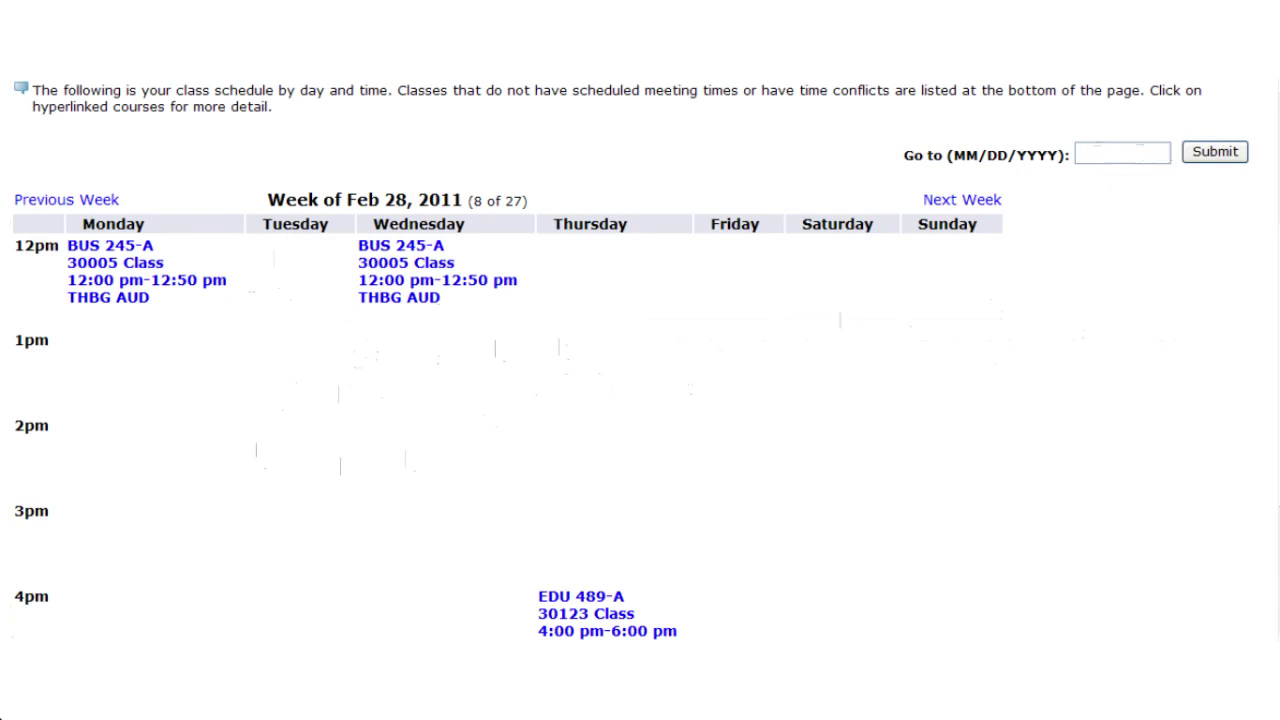
pyautogui.hotkey('alt', 'Left')
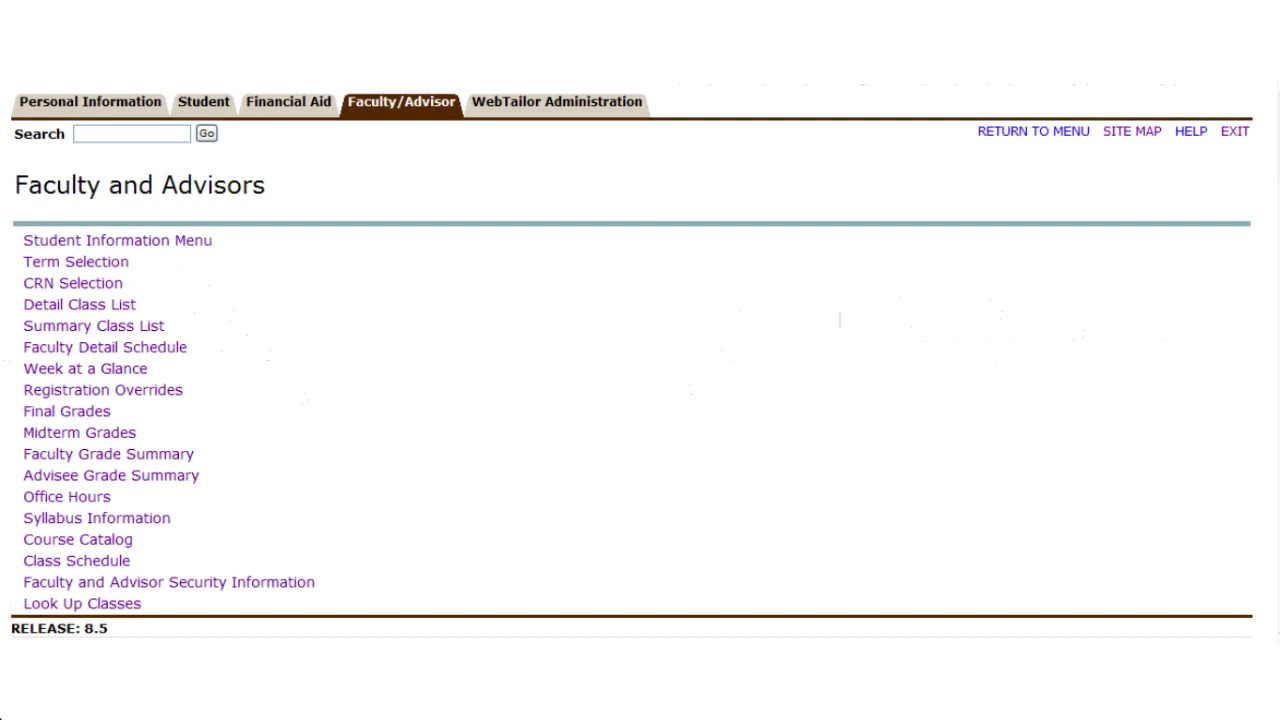
# Open the Student Information Menu, view the Student and Advisee ID Selection form, and return to the menu without entering anything
pyautogui.click(90, 243)
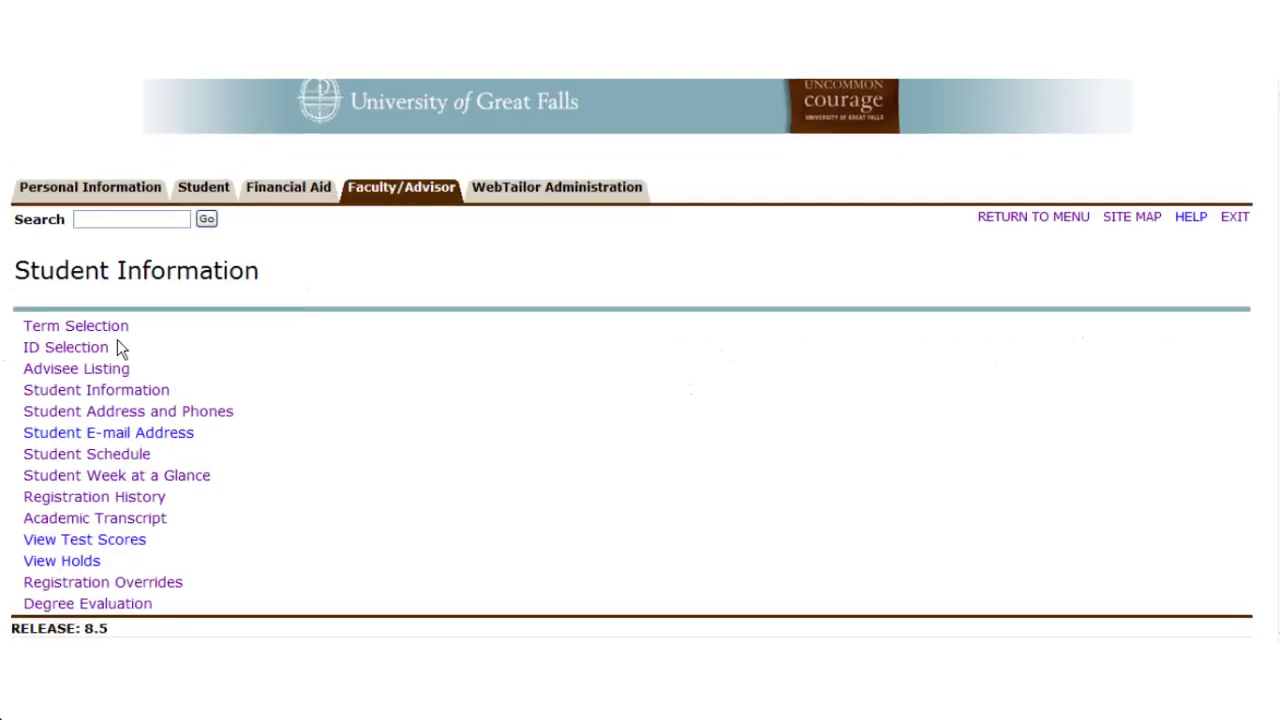
pyautogui.click(88, 352)
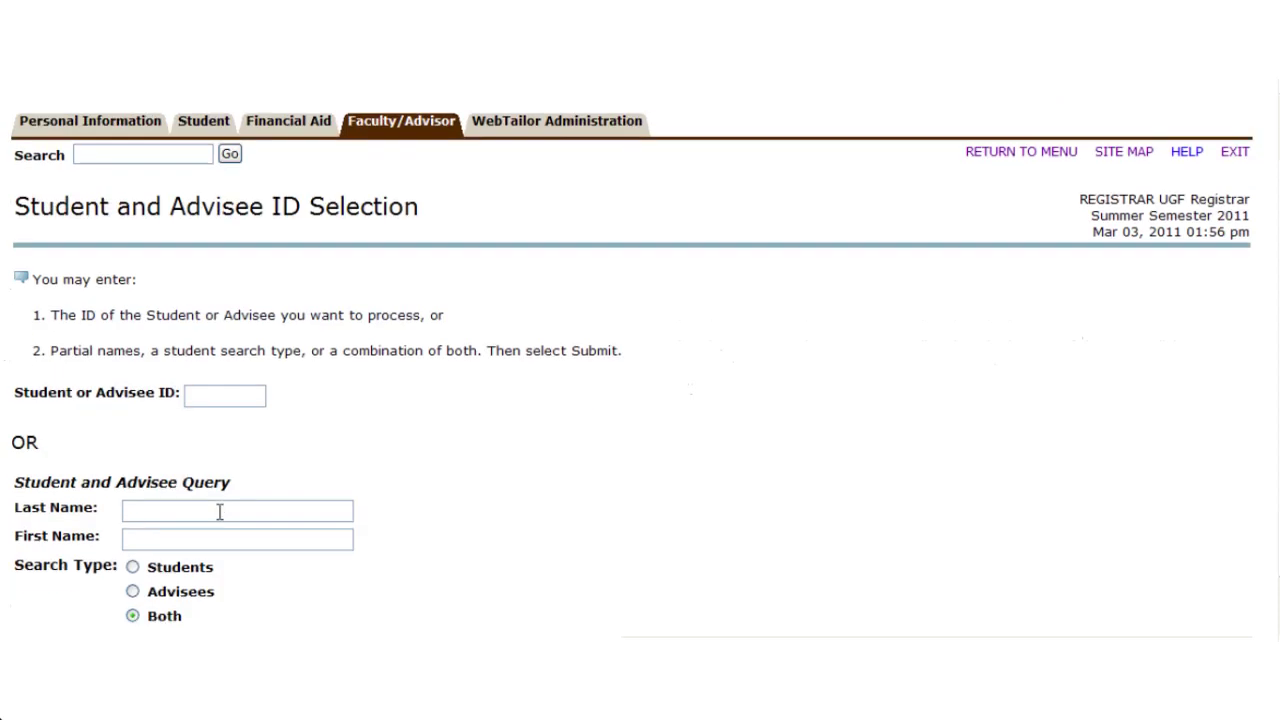
pyautogui.hotkey('alt', 'Left')
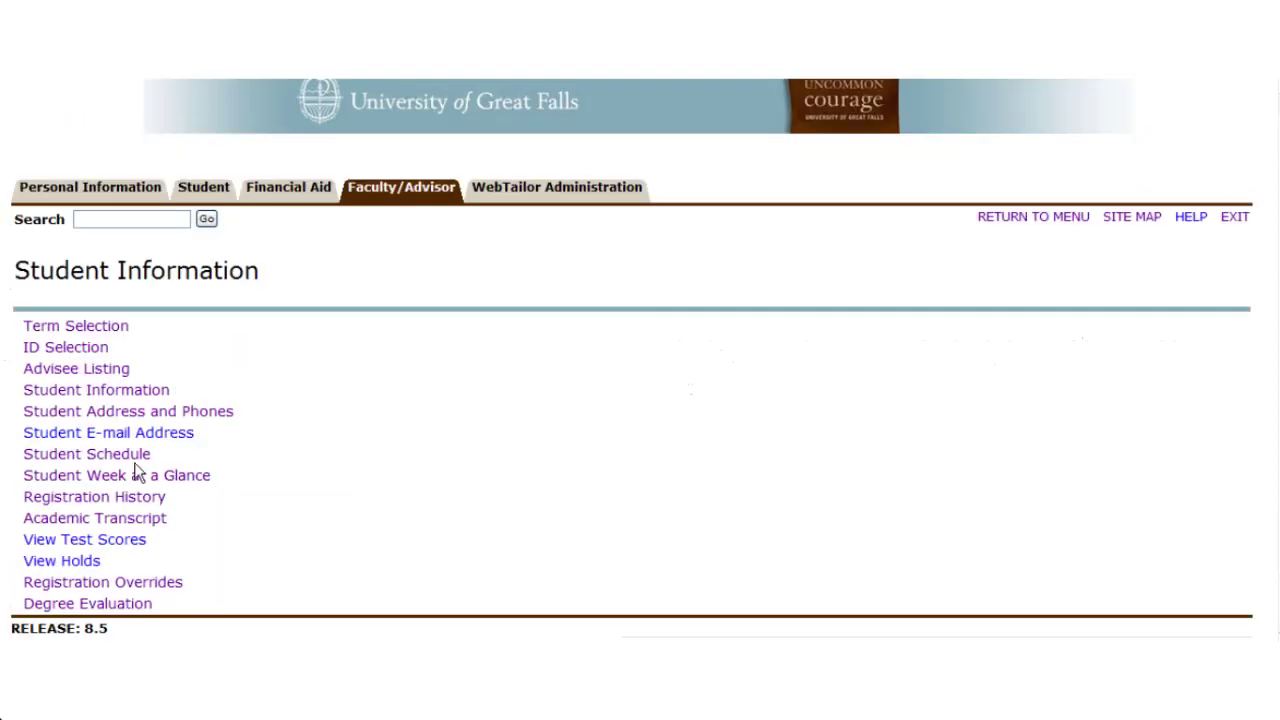